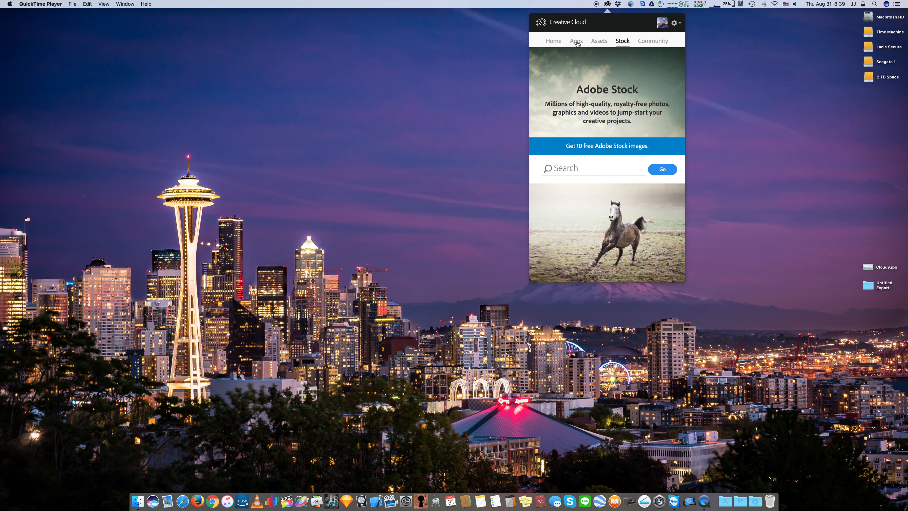
Step: Check the list of installed applications in Creative Cloud
left_click(576, 42)
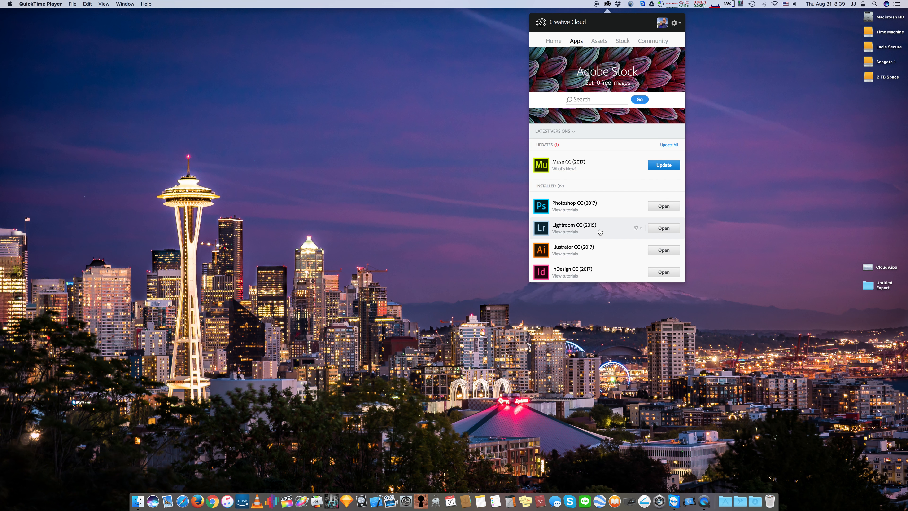
left_click(470, 232)
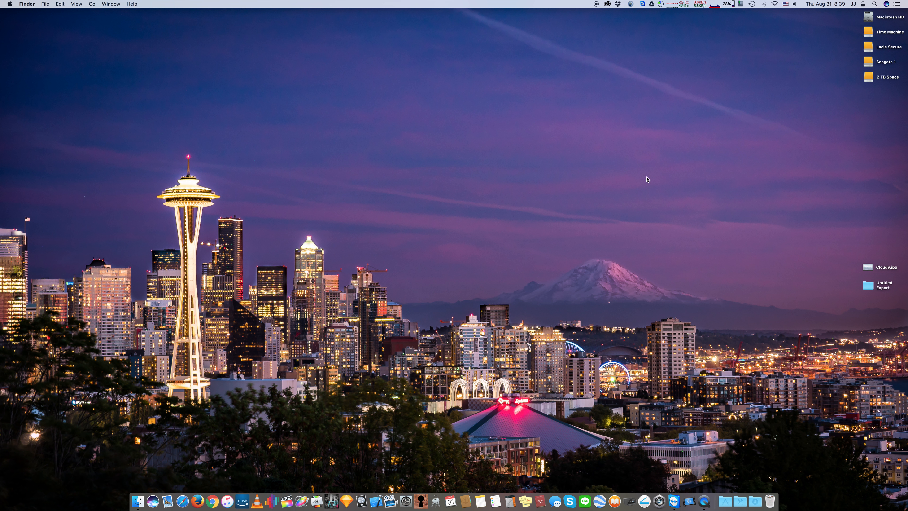
Step: Show the contents of the Lacie Secure drive in a Finder window and widen the column to reveal full folder names
left_click(138, 501)
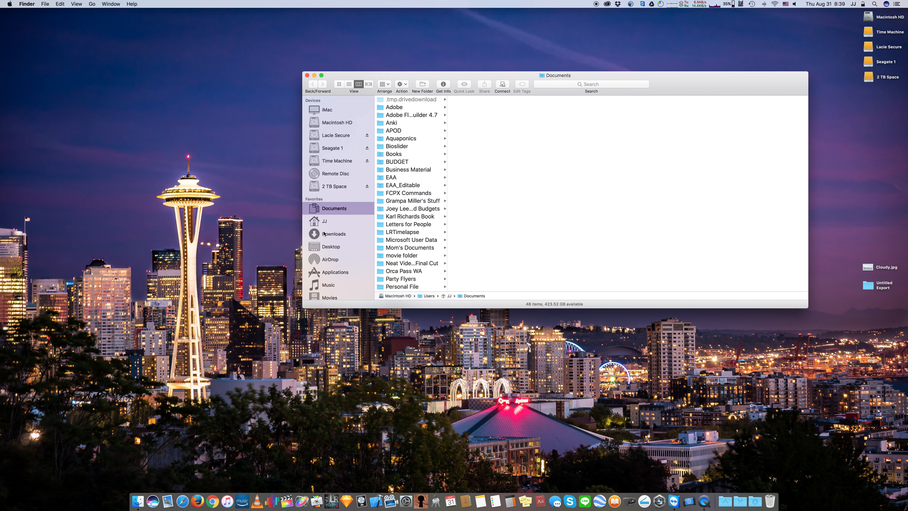
left_click(339, 138)
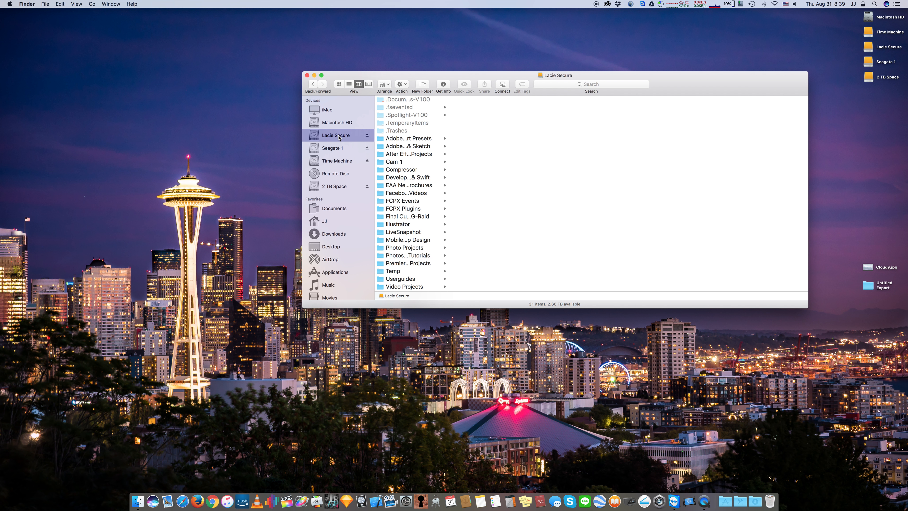
left_click_drag(442, 76, 351, 87)
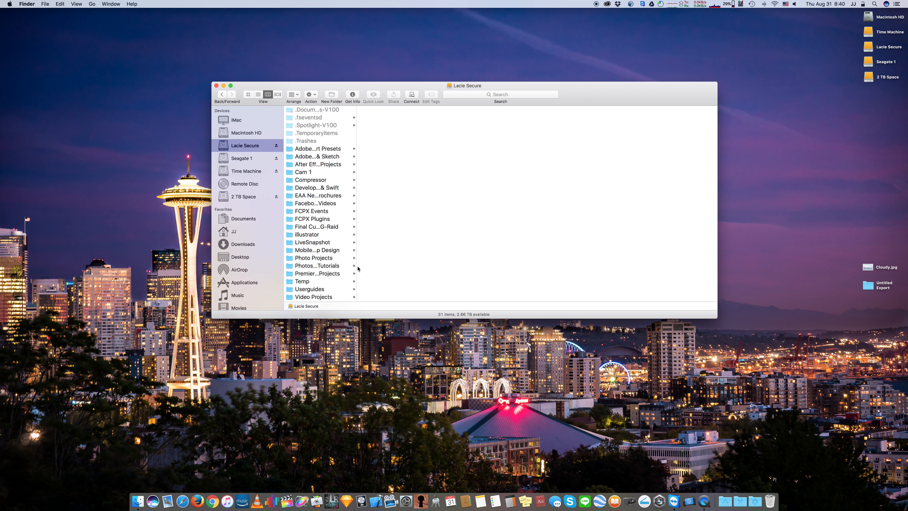
left_click_drag(355, 267, 400, 268)
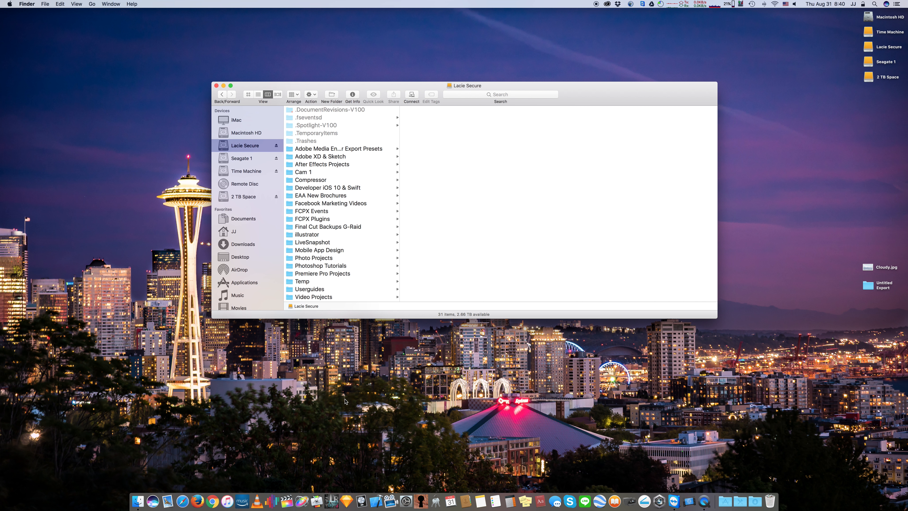
Step: Review the available Time Machine backup disks and the items excluded from backups in System Preferences
left_click(409, 507)
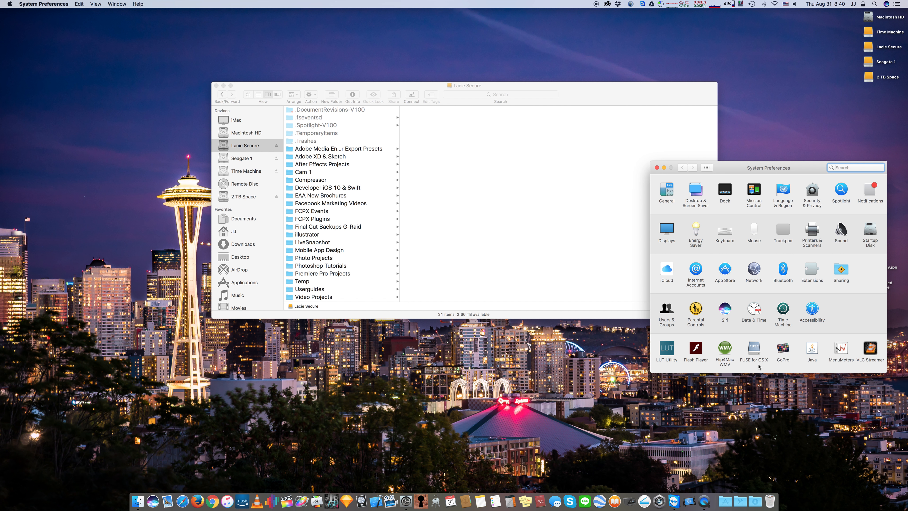
left_click(782, 310)
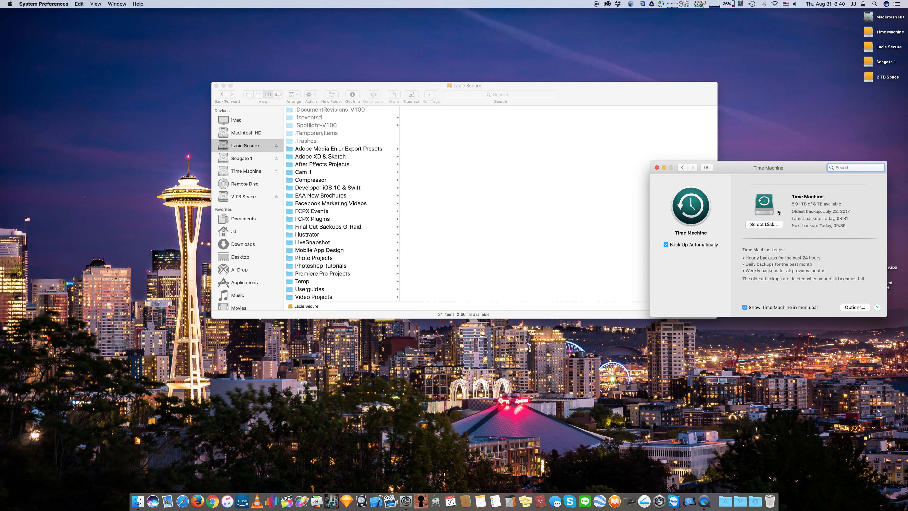
left_click(765, 225)
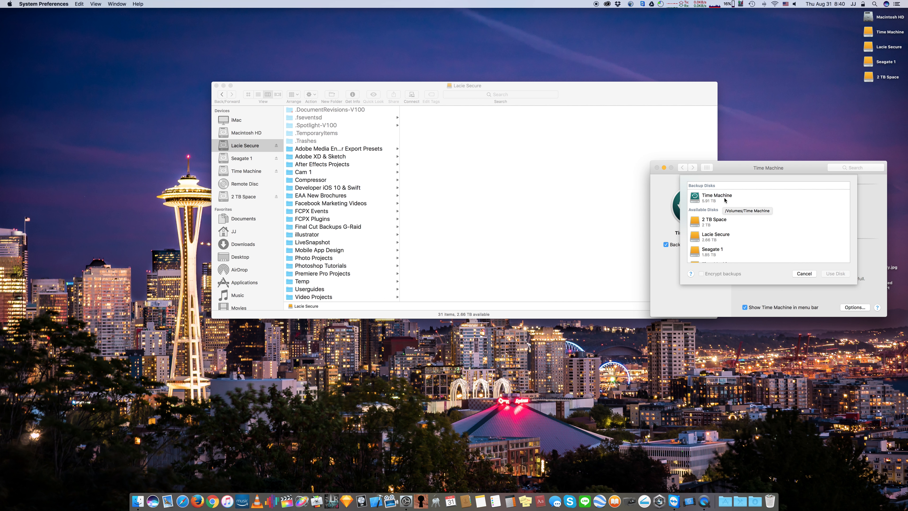
left_click(804, 274)
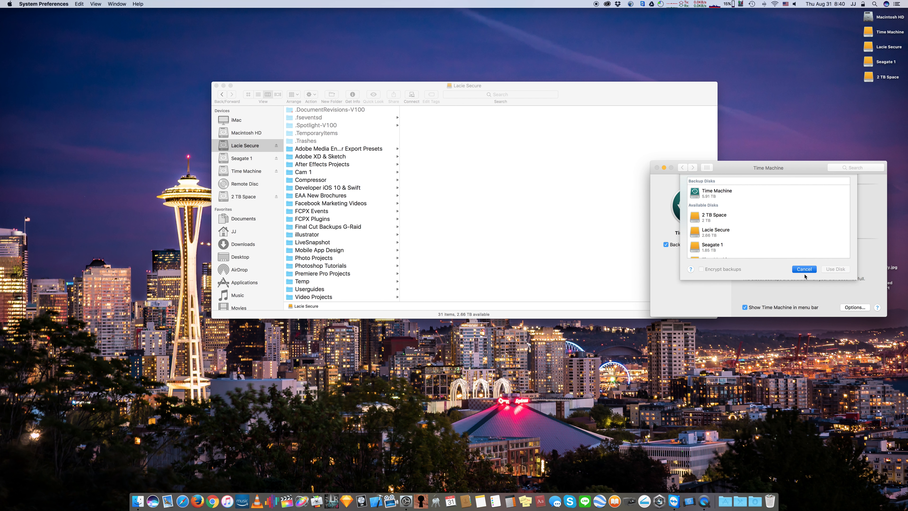
left_click(851, 307)
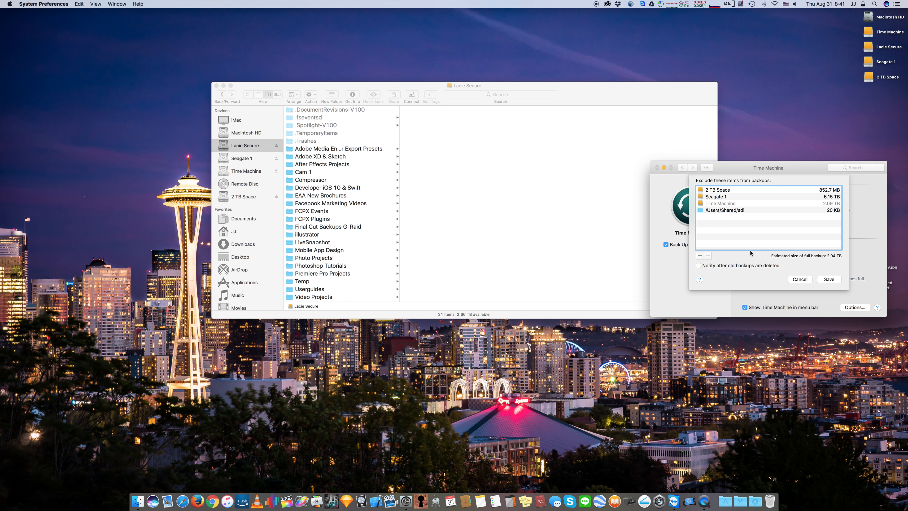
left_click(798, 279)
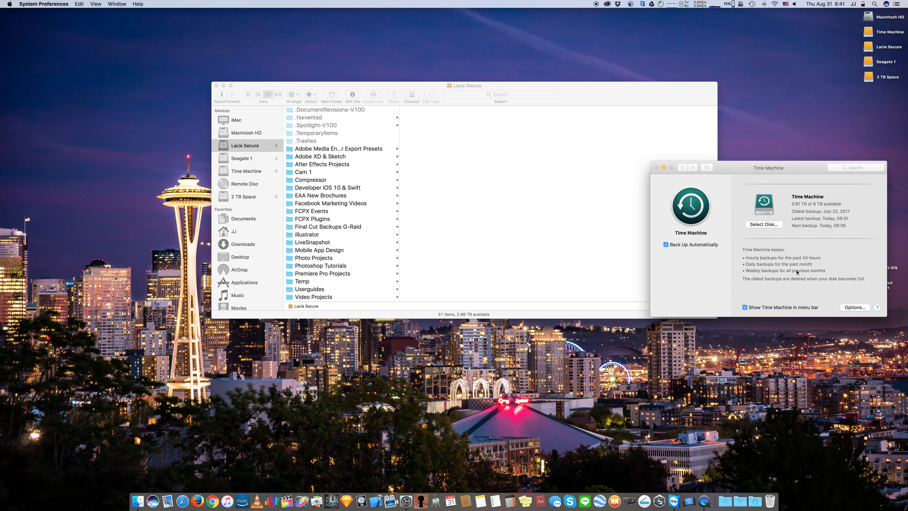
left_click(657, 168)
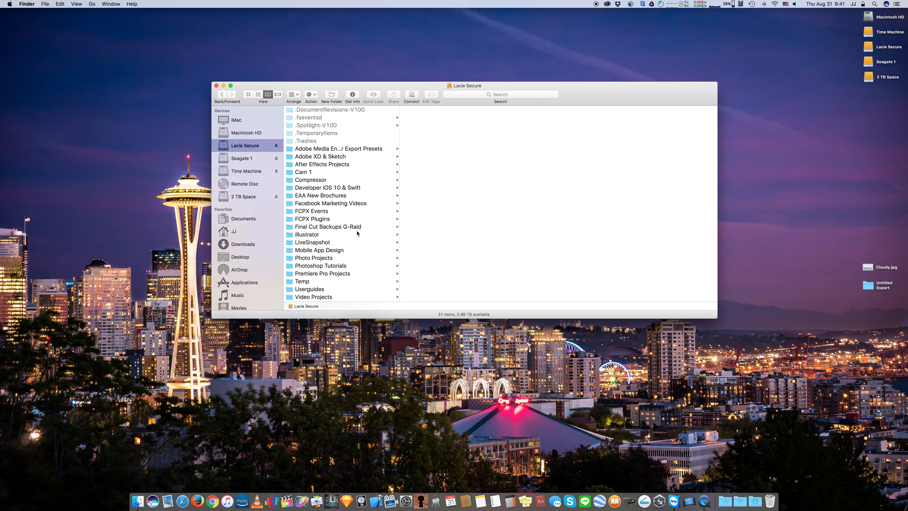
Step: Go to the 08262017 Deception Pass folder in Photo Projects and look through its Exports Digital, PSD and RAW subfolders
left_click(319, 260)
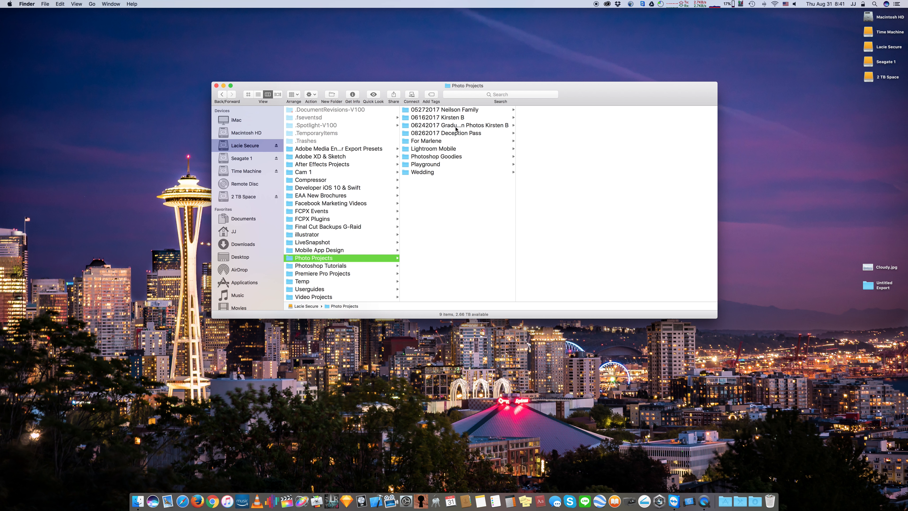
left_click(473, 133)
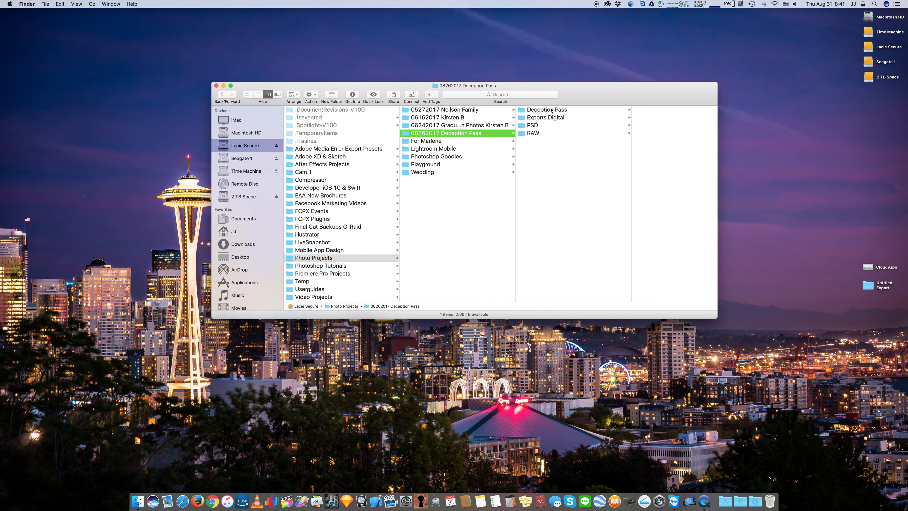
left_click(541, 118)
left_click(521, 126)
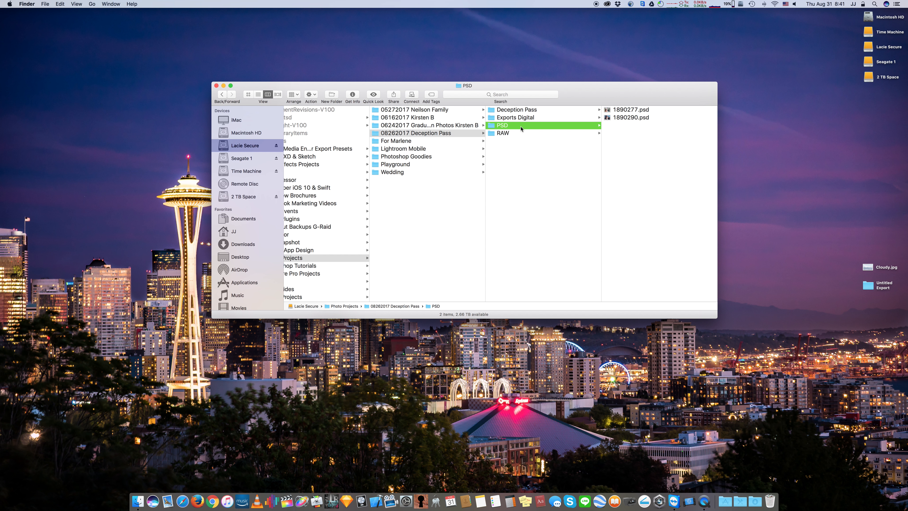
left_click(515, 134)
Step: Create a new folder named Exports Print TIFF inside the 08262017 Deception Pass folder
right_click(502, 179)
left_click(512, 185)
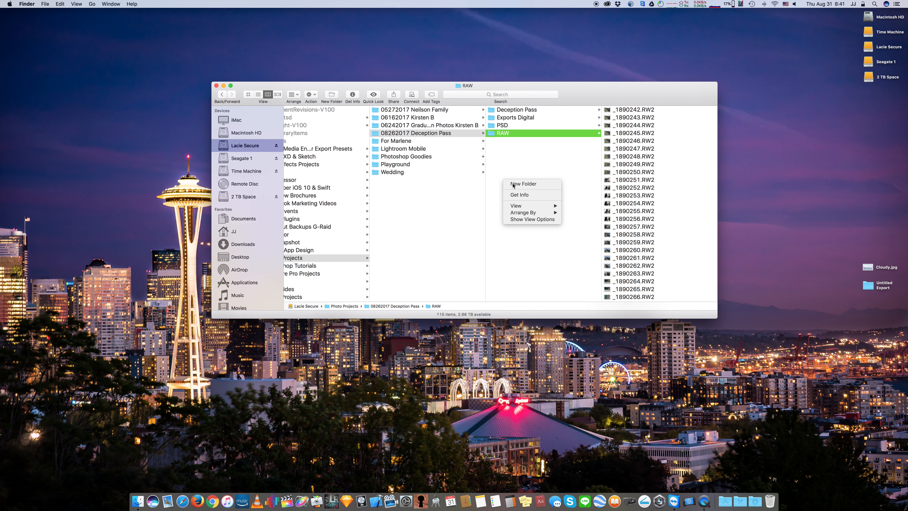
type("EXPORTS")
key("BackSpace")
key("BackSpace")
key("BackSpace")
key("BackSpace")
key("BackSpace")
key("BackSpace")
type("xport")
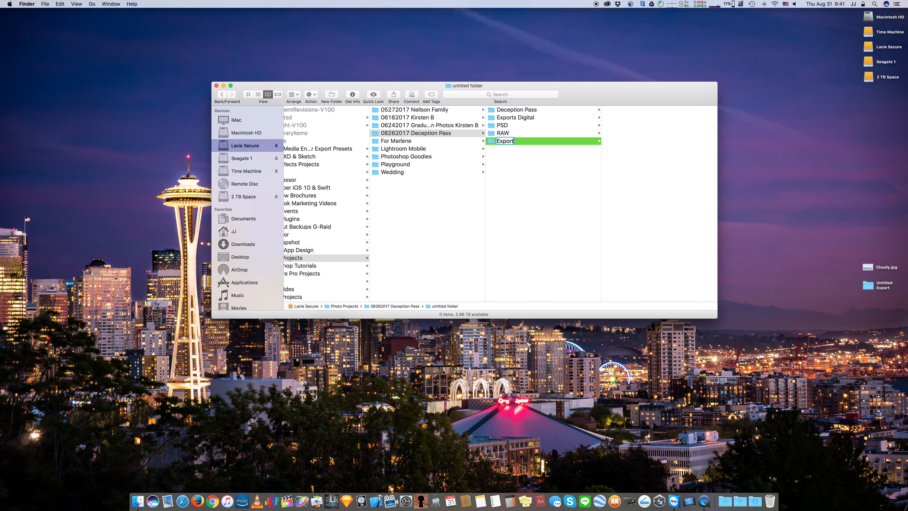
type("s Print TIFF")
key("Return")
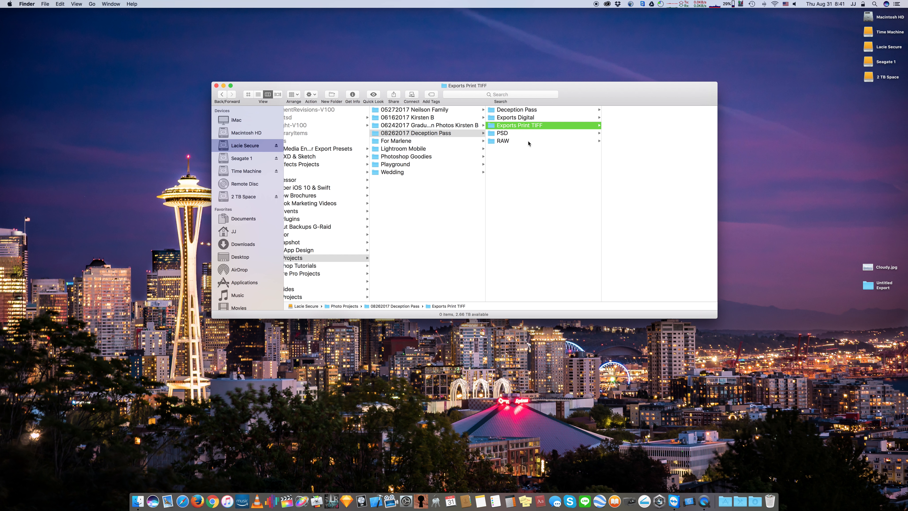
Step: Browse the image files in the project's RAW folder and check the time of the latest Time Machine backup
left_click(515, 141)
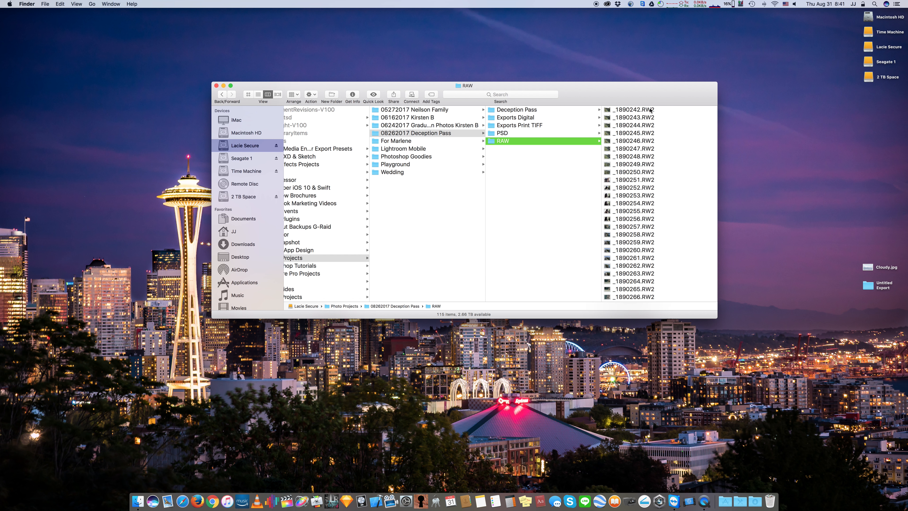
scroll(640, 222, "down", 20)
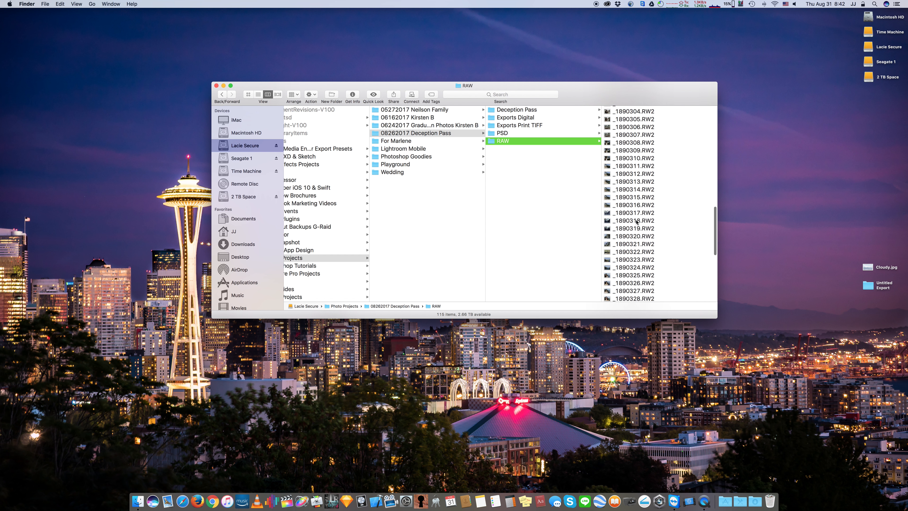
scroll(641, 215, "up", 20)
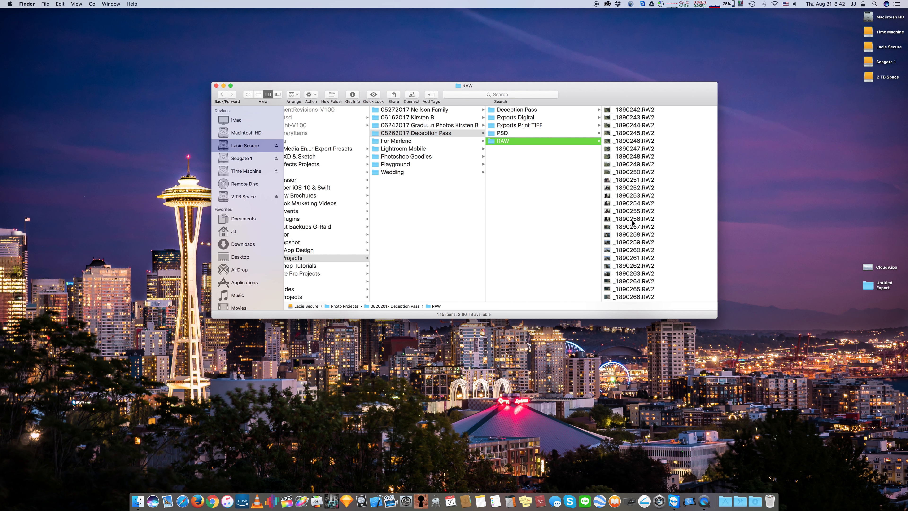
left_click(751, 4)
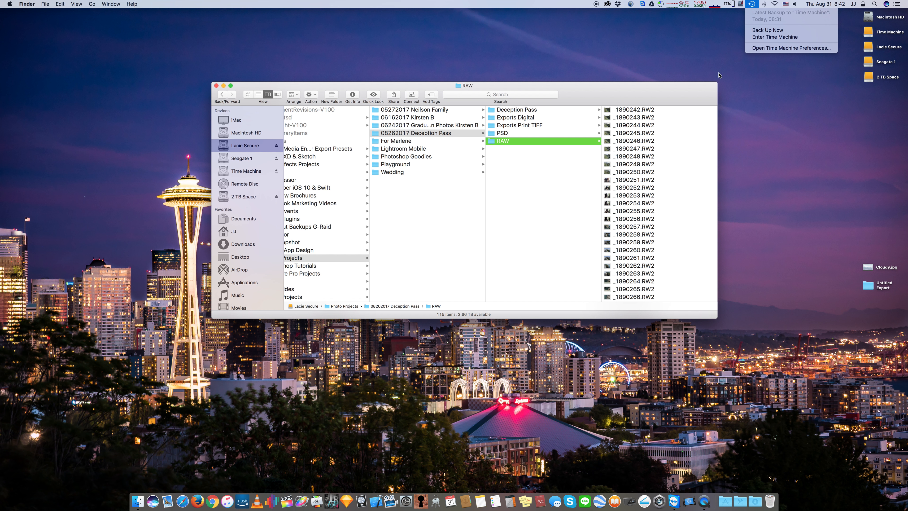
left_click(750, 5)
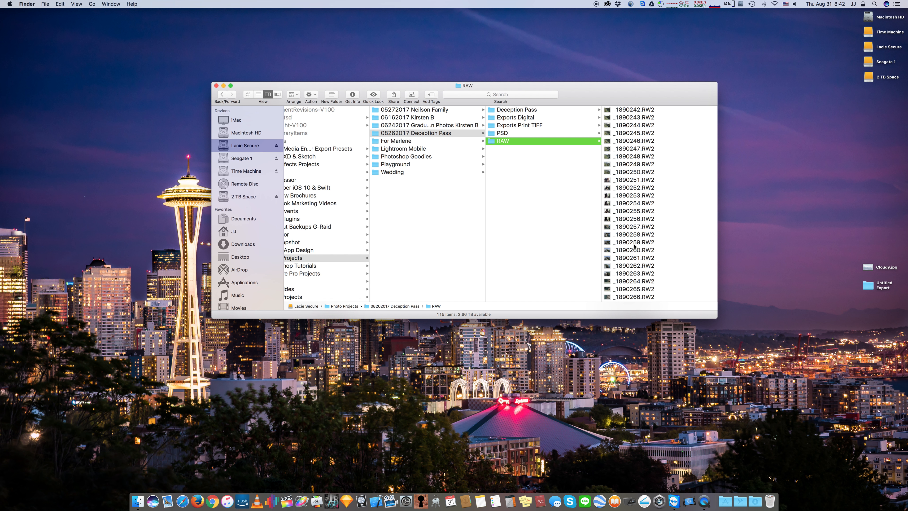
Step: View the RAW folder once more and return to the 08262017 Deception Pass folder's list of subfolders
scroll(563, 181, "left", 2)
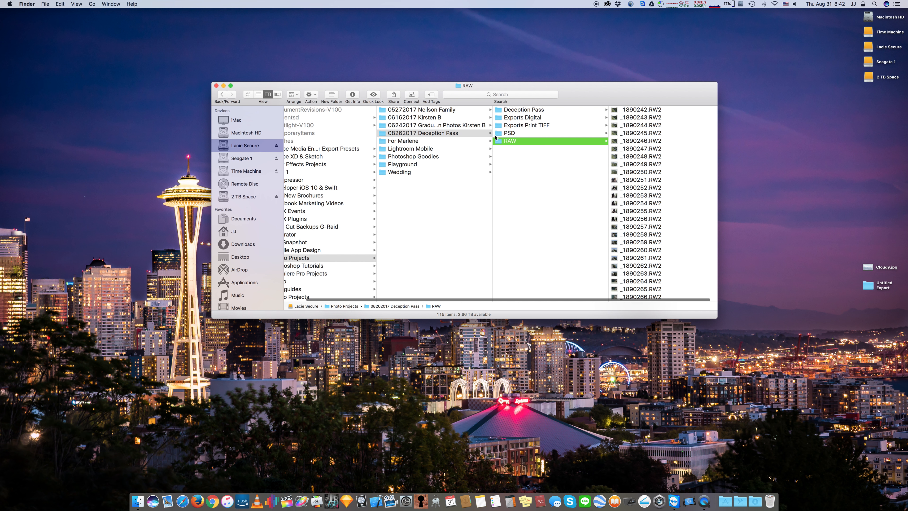
left_click(386, 136)
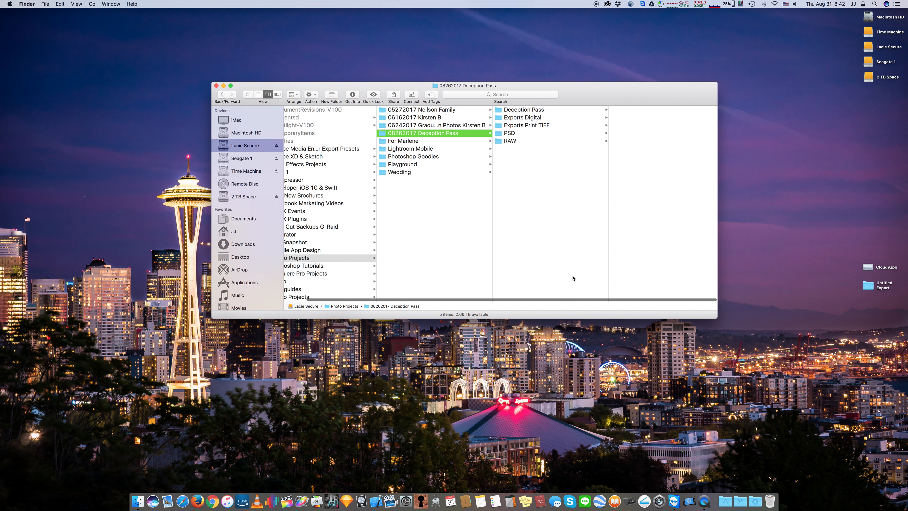
left_click(512, 140)
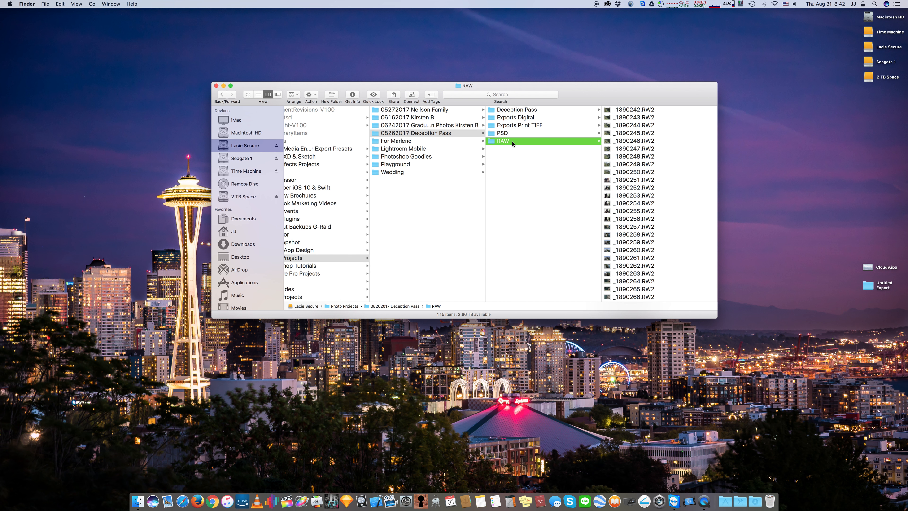
left_click(380, 135)
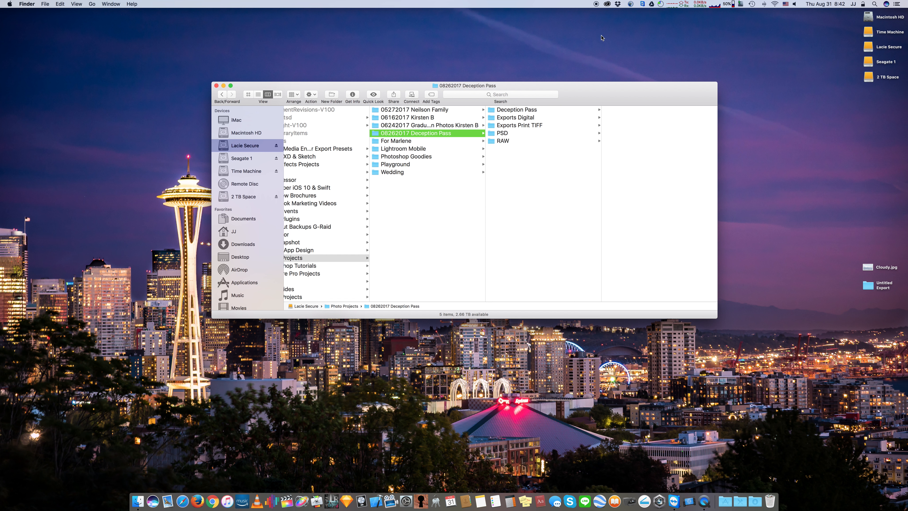
Step: Launch Lightroom CC (2015) from Creative Cloud and open the Deception Pass.lrcat catalog
left_click(608, 5)
left_click(663, 228)
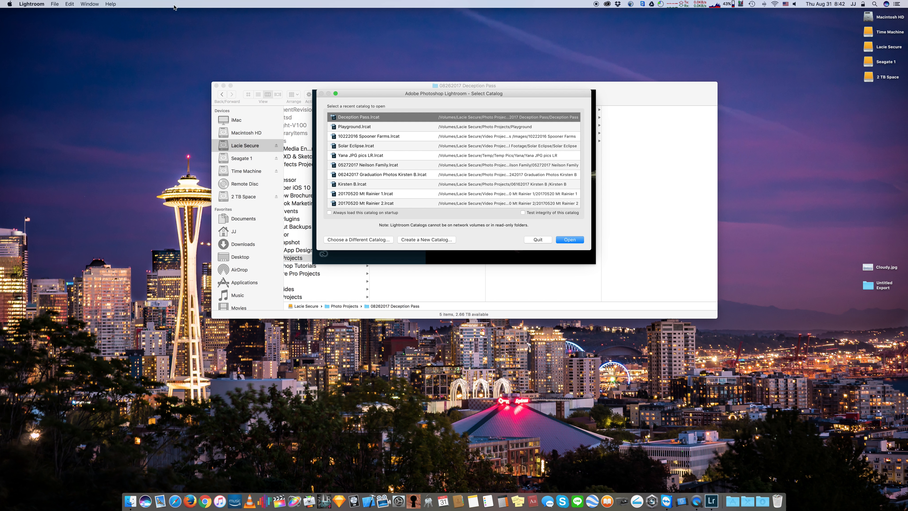
left_click(39, 4)
left_click(46, 28)
left_click_drag(525, 95, 493, 190)
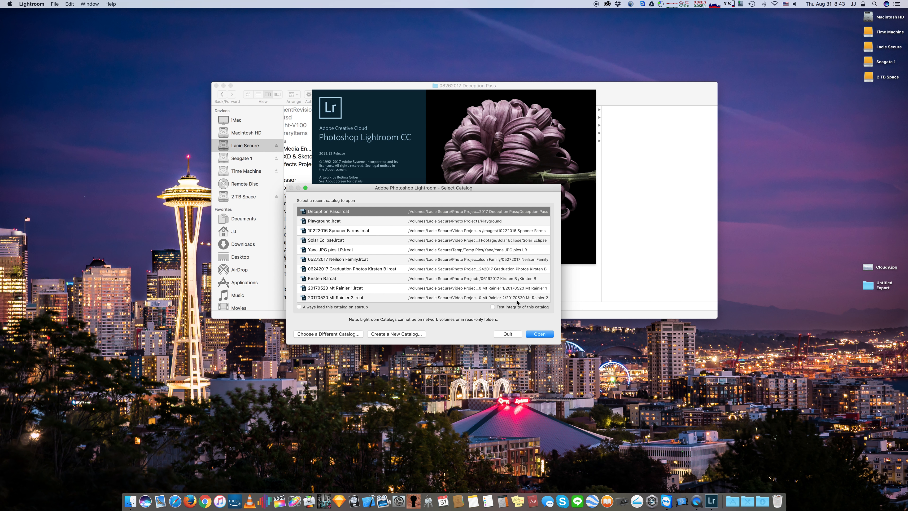
left_click(539, 335)
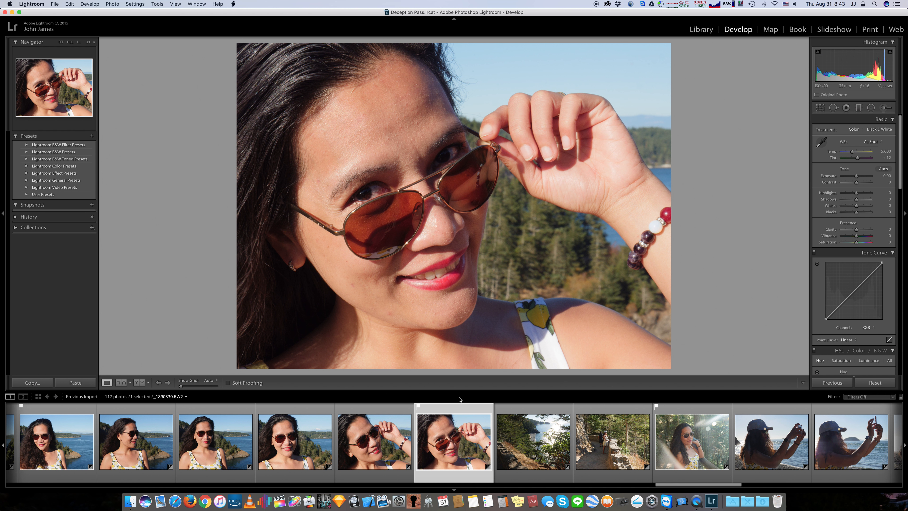
Step: Look back through the catalog's earlier photos in the filmstrip and display them all in the Library grid
key("Left")
scroll(304, 432, "left", 10)
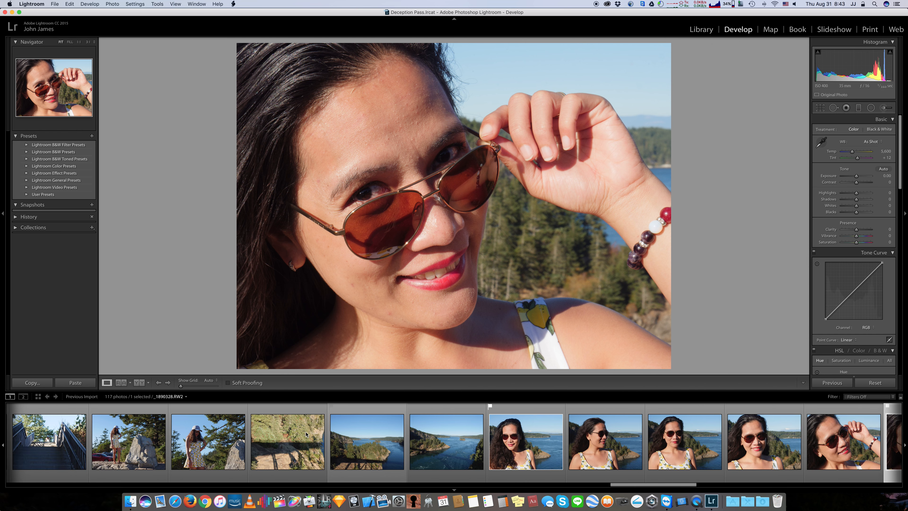
scroll(305, 432, "left", 15)
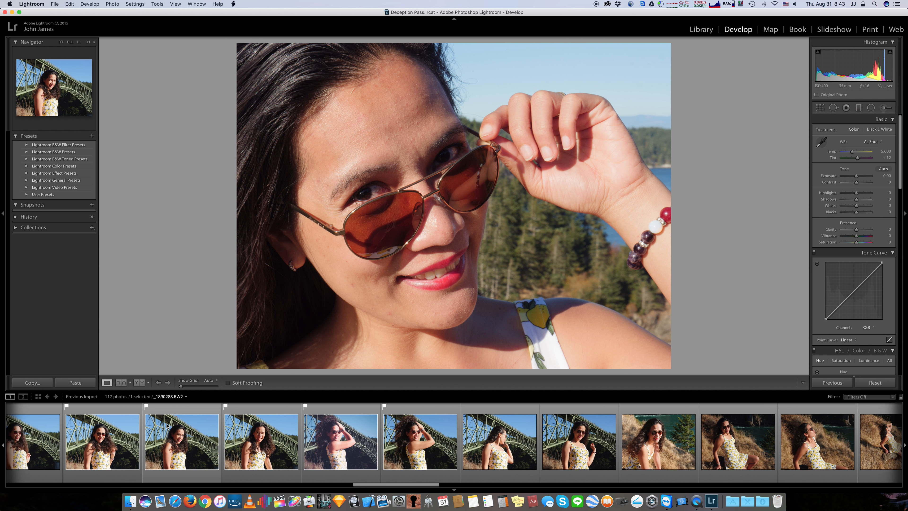
scroll(183, 421, "left", 4)
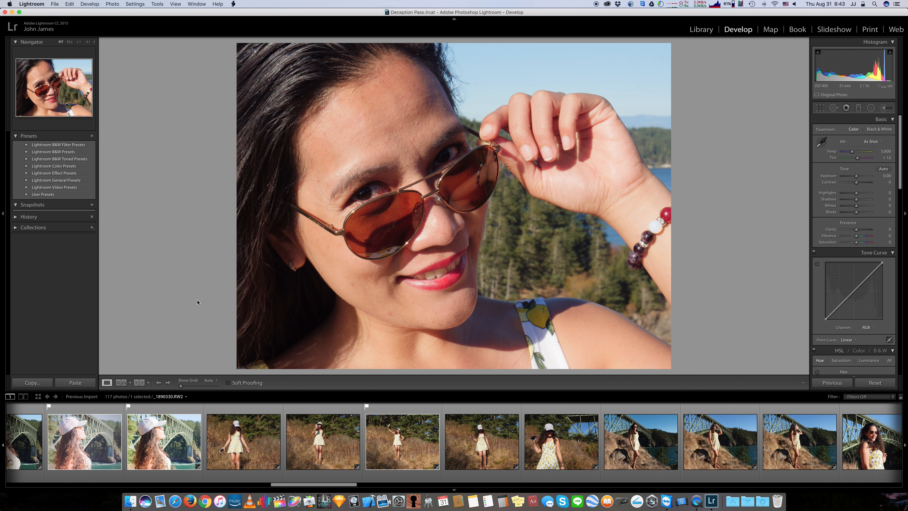
key("g")
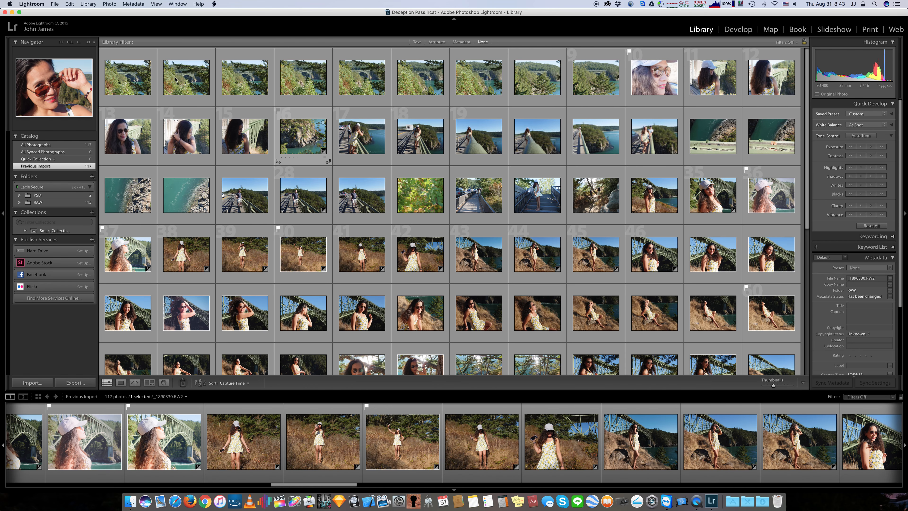
Step: Preview the photos of the 08262017 Deception Pass RAW folder on Lacie Secure as an import source, and leave without importing
left_click(121, 81)
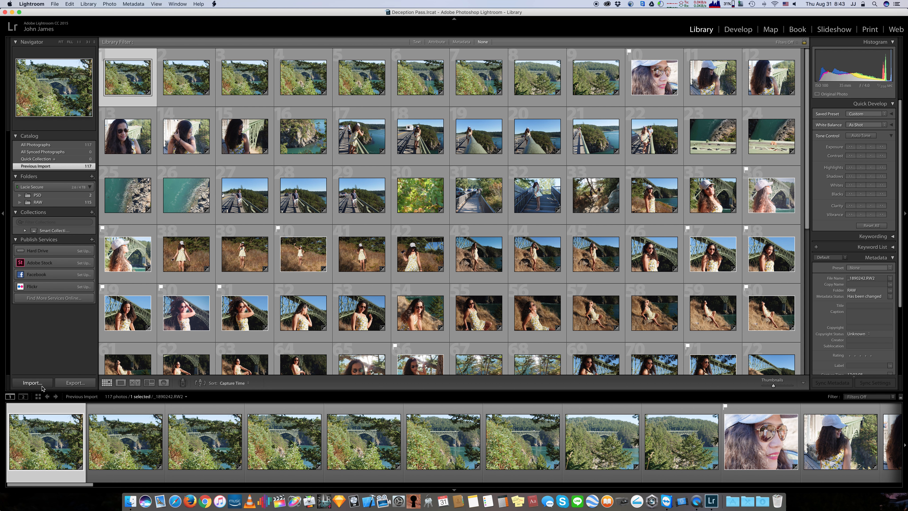
left_click(32, 383)
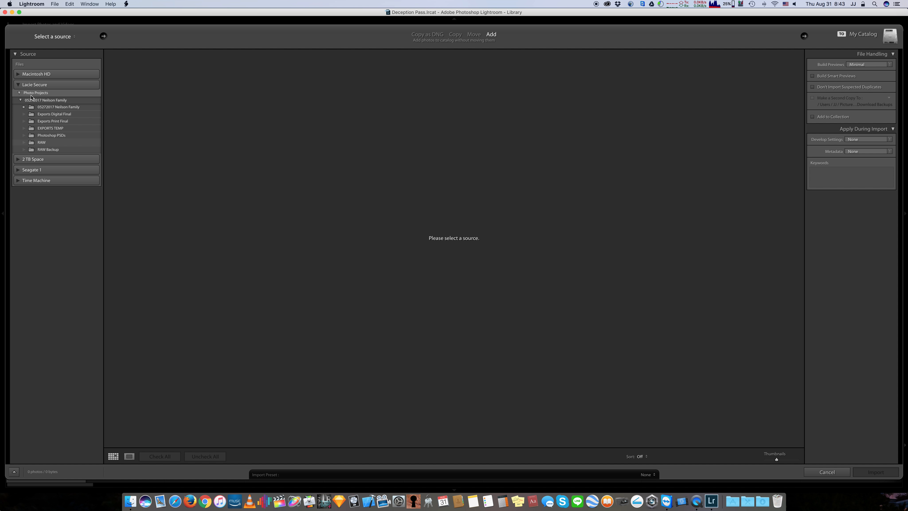
left_click(21, 101)
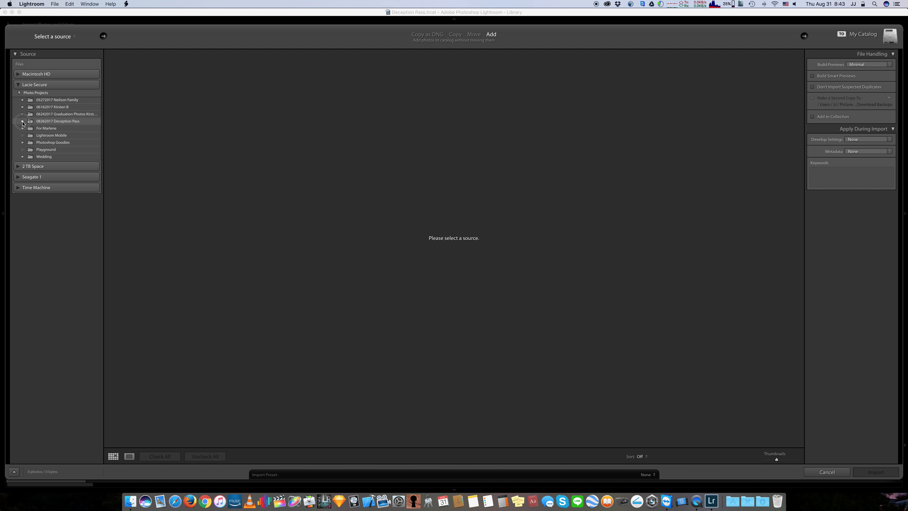
left_click(22, 122)
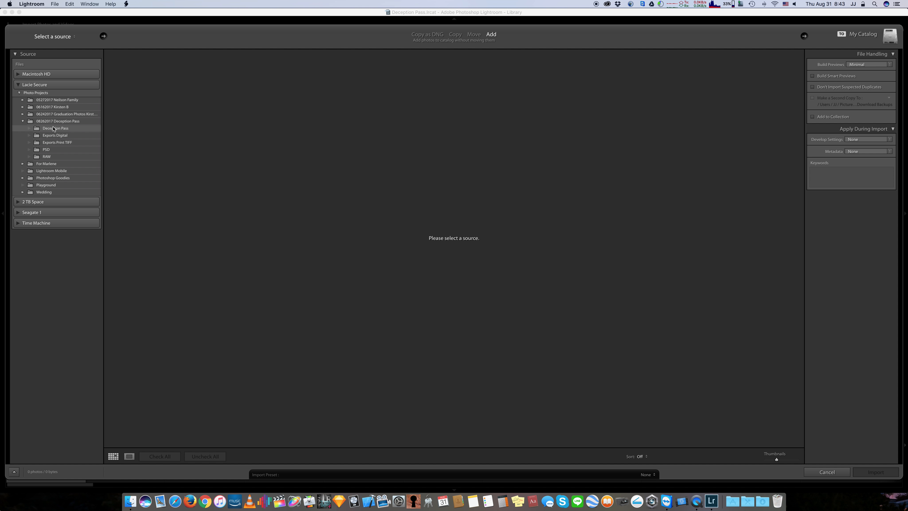
left_click(44, 157)
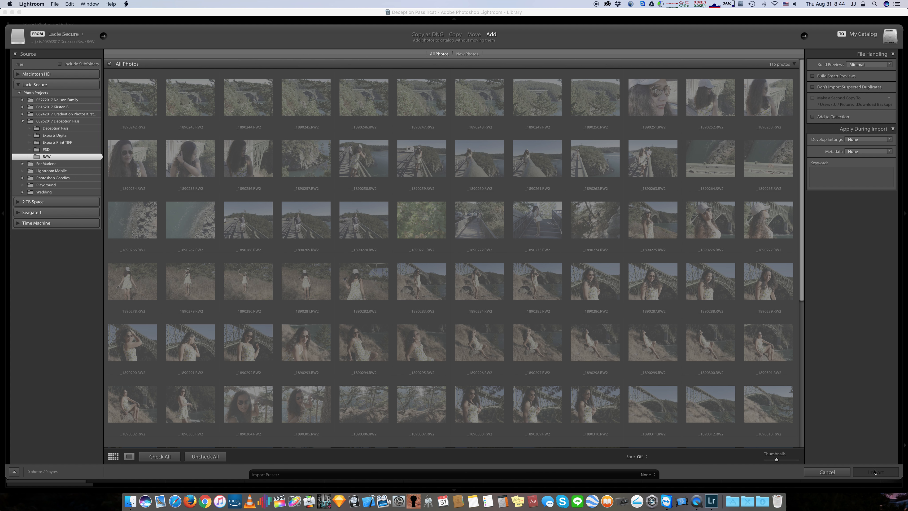
left_click(829, 473)
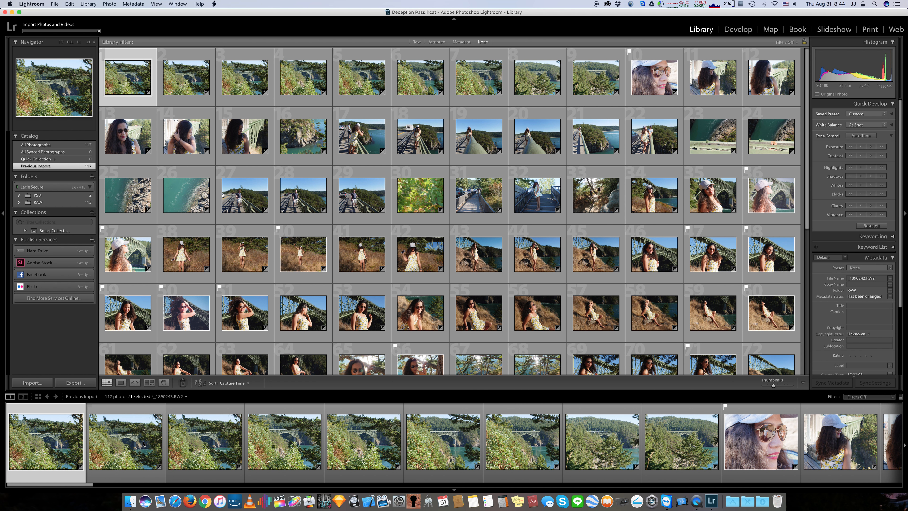
Step: Show the flagged close-up _1890251.RW2 in Loupe view and slightly reduce the filmstrip's height
scroll(522, 447, "down", 5)
scroll(528, 452, "down", 3)
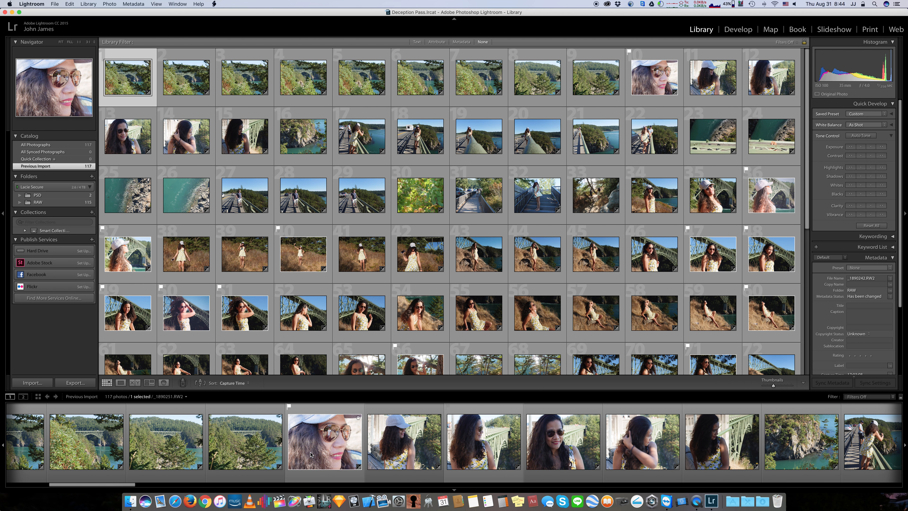
left_click(324, 443)
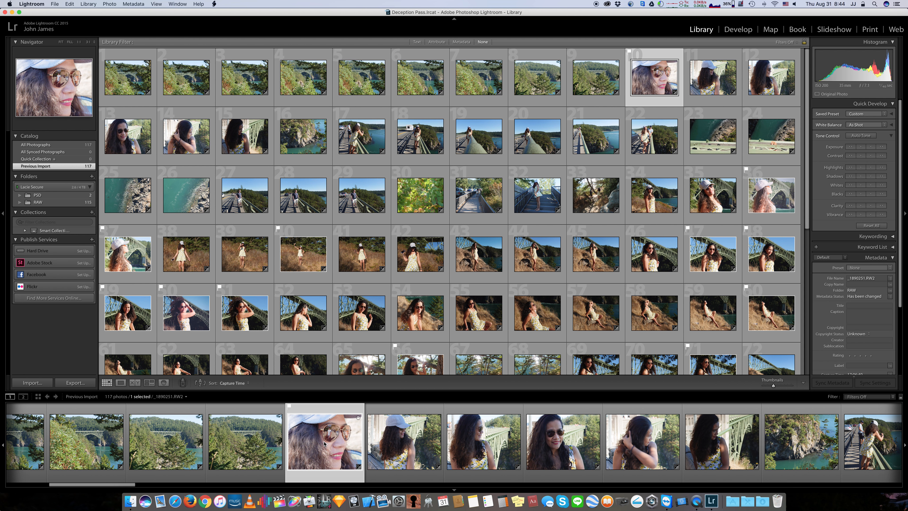
double_click(324, 443)
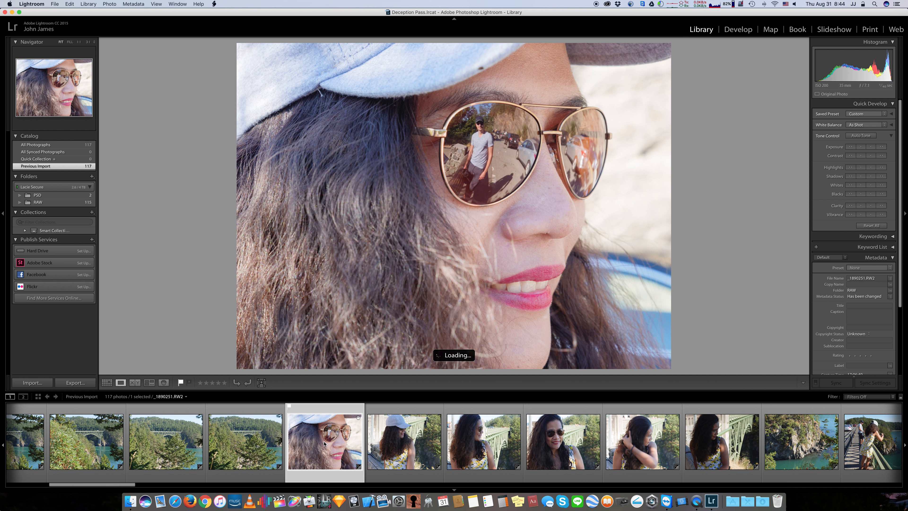
mouse_move(461, 391)
left_mouse_down()
mouse_move(460, 403)
mouse_move(460, 394)
left_mouse_up()
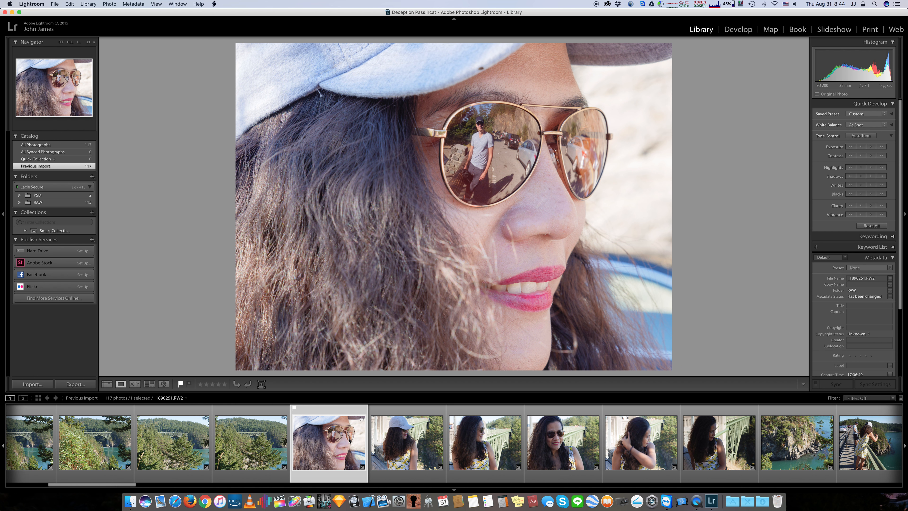
Step: Flag photo _1890252.RW2, the shot with the cap in front of the bridge, as a pick
left_click(423, 437)
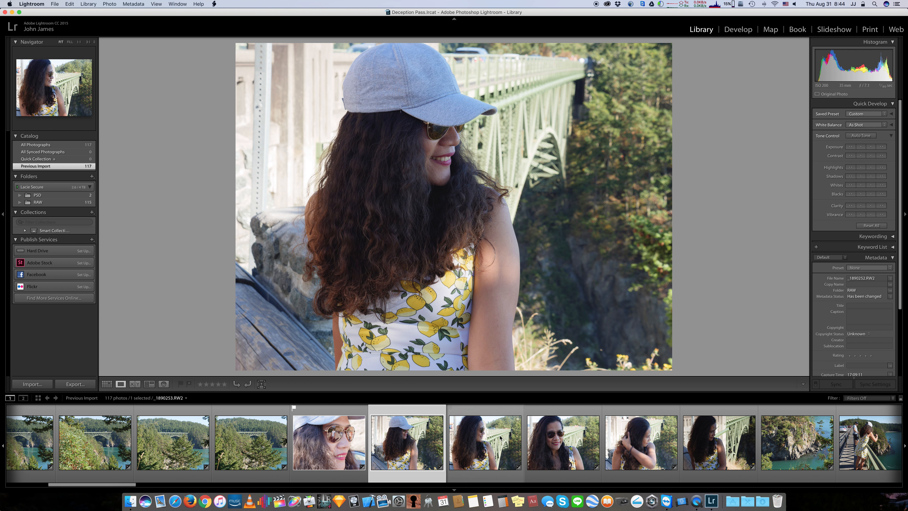
right_click(401, 443)
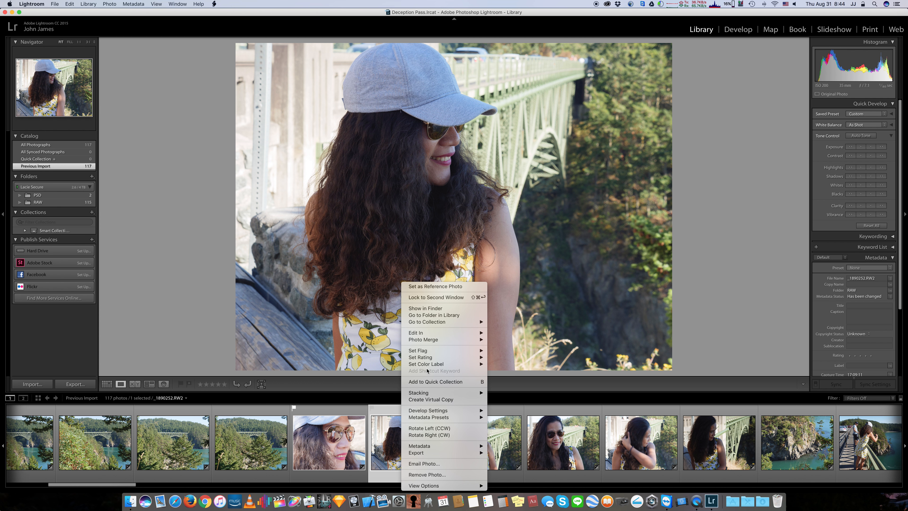
mouse_move(447, 350)
left_click(504, 351)
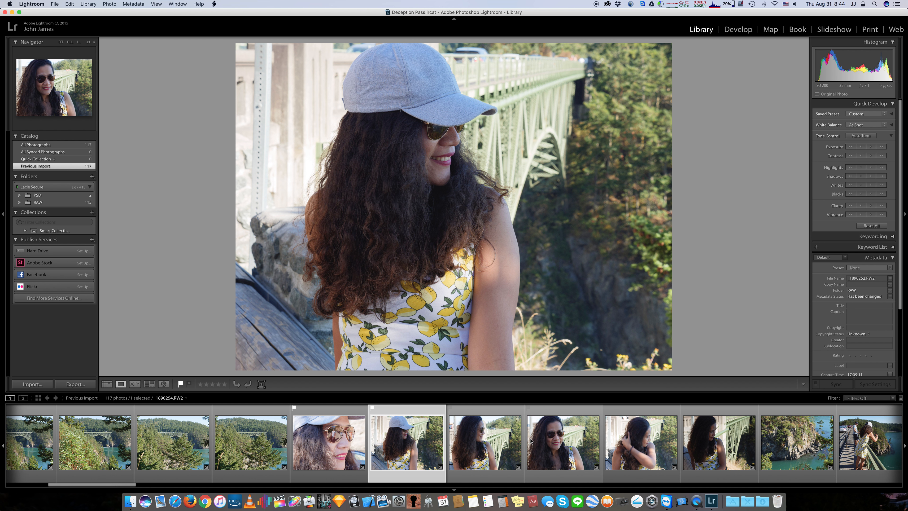
Step: Flag photo _1890254.RW2, the smiling portrait with sunglasses, as a pick
left_click(560, 455)
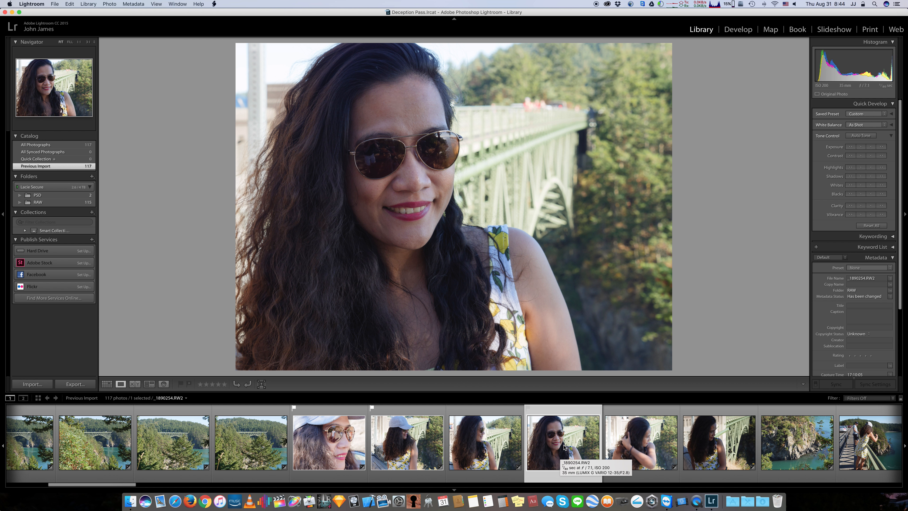
right_click(564, 447)
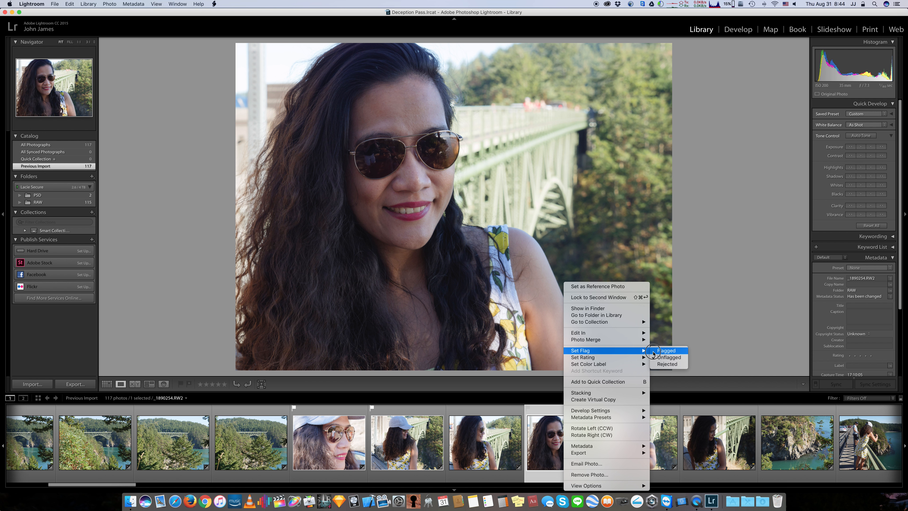
left_click(653, 351)
left_click(601, 459)
Step: Look through the filmstrip's photos and filter it to show only the flagged ones
scroll(606, 457, "down", 5)
scroll(606, 457, "down", 10)
scroll(609, 450, "down", 10)
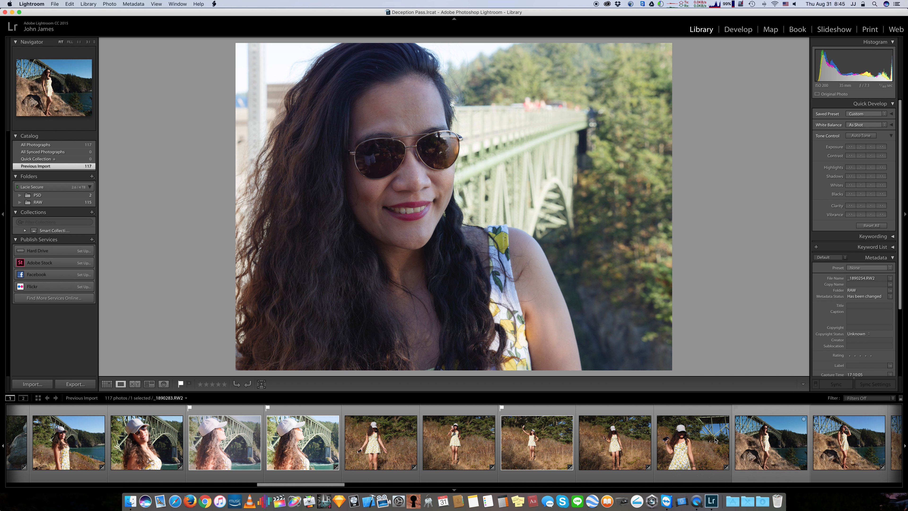
scroll(726, 442, "down", 6)
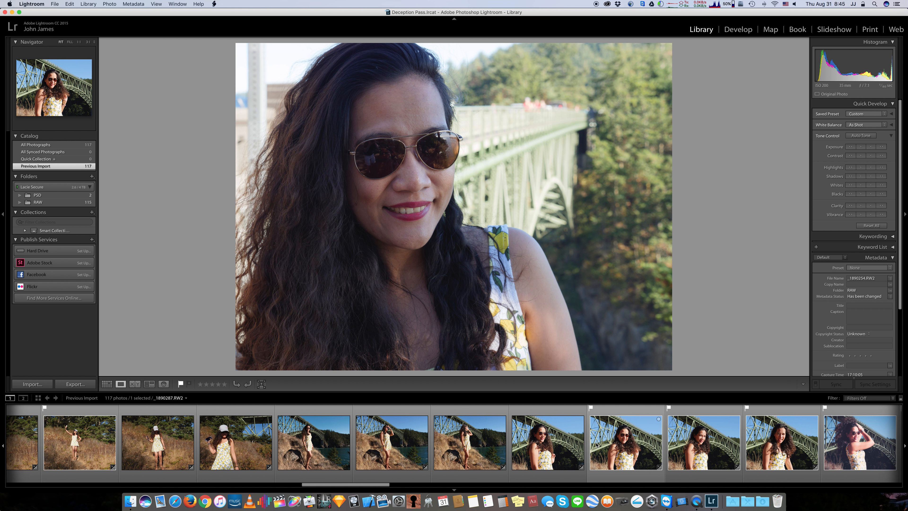
left_click(882, 398)
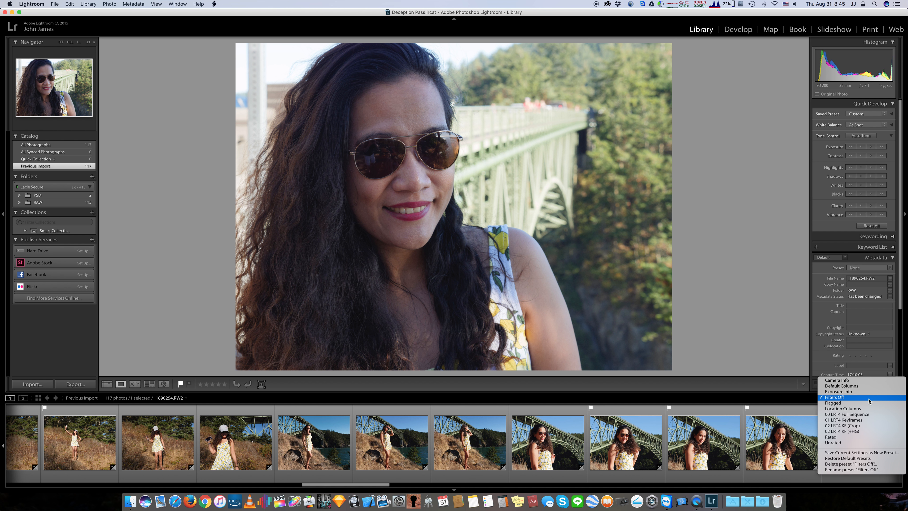
left_click(867, 403)
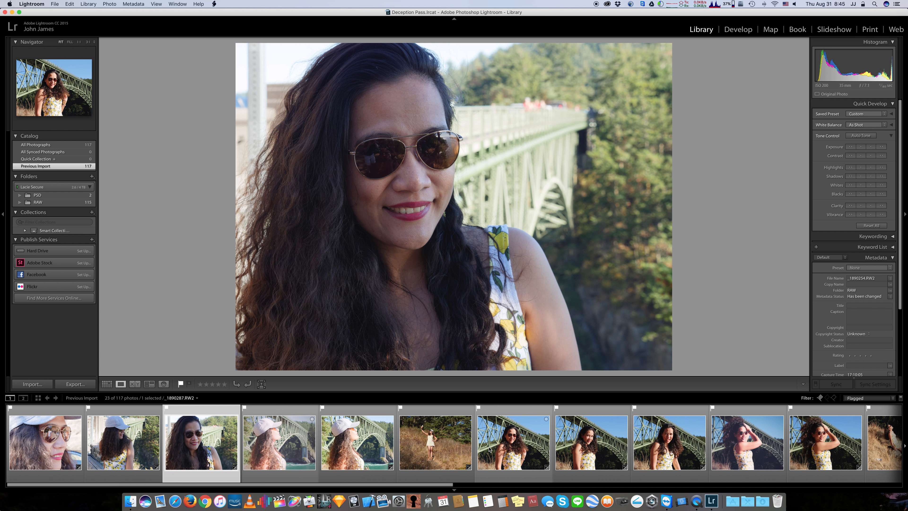
Step: Compare the flagged bridge portraits _1890288.RW2 and _1890289.RW2, and give _1890289.RW2 a three-star rating
left_click(585, 445)
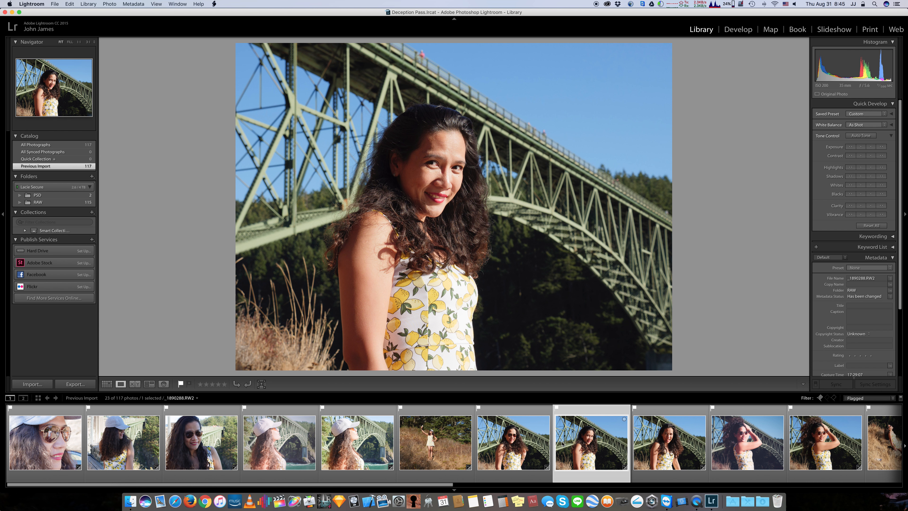
left_click(644, 443)
left_click(585, 444)
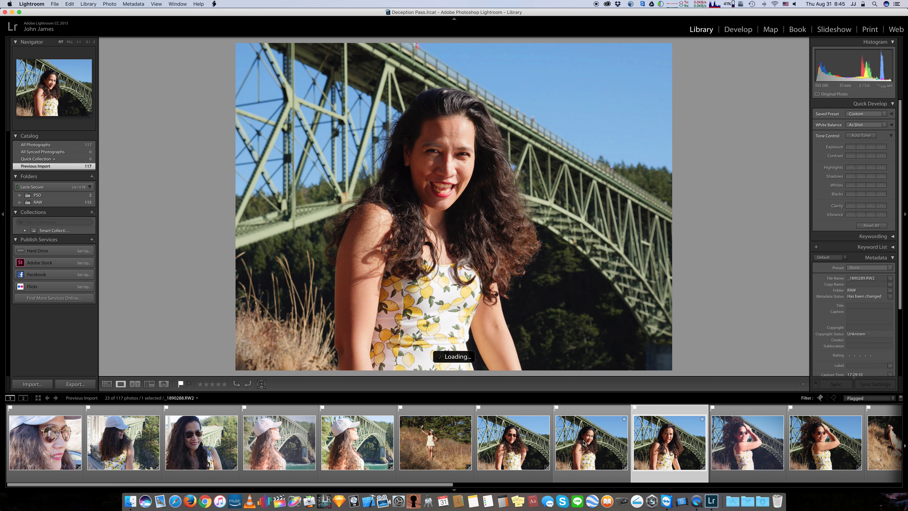
left_click(646, 442)
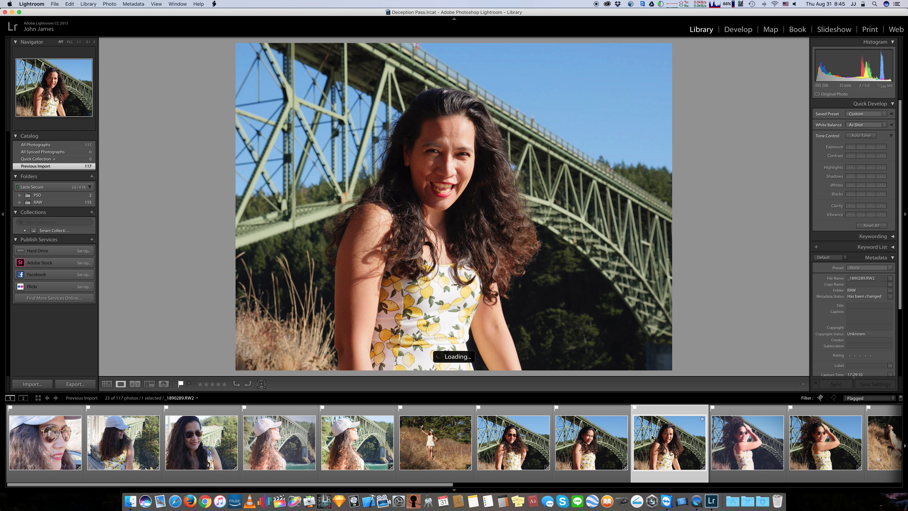
right_click(651, 437)
mouse_move(670, 359)
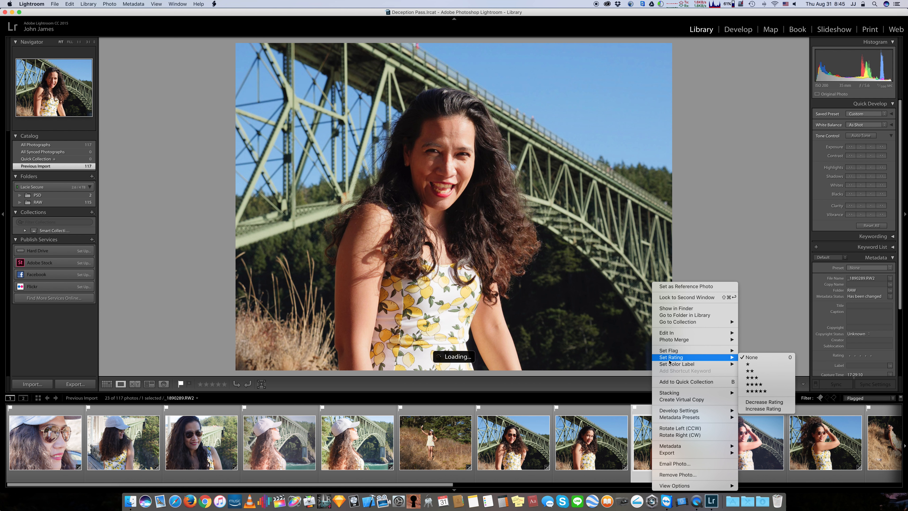
left_click(636, 426)
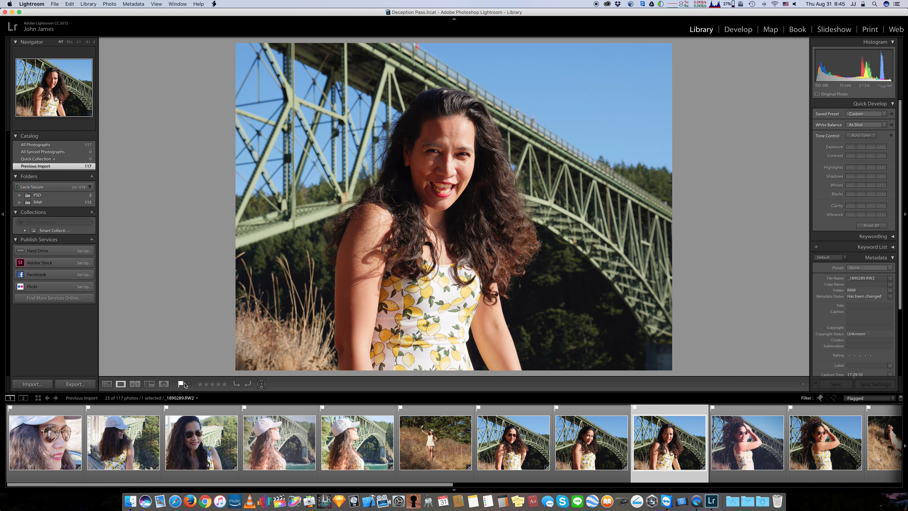
left_click(212, 384)
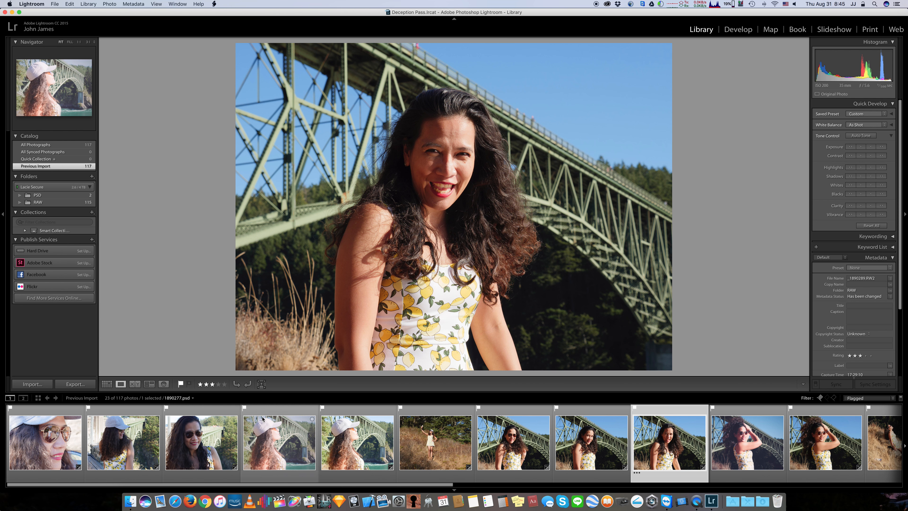
Step: Give the neighbouring bridge portrait _1890288.RW2 a two-star rating
left_click(612, 451)
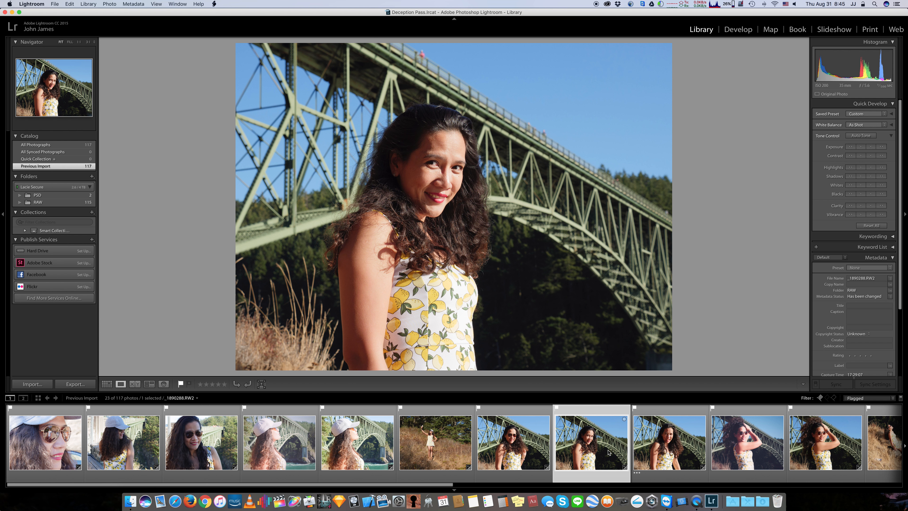
left_click(206, 384)
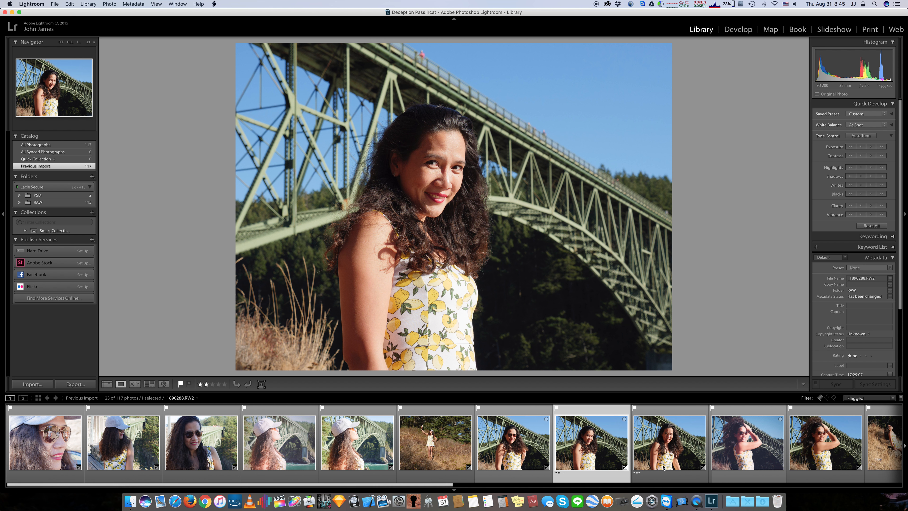
left_click(674, 449)
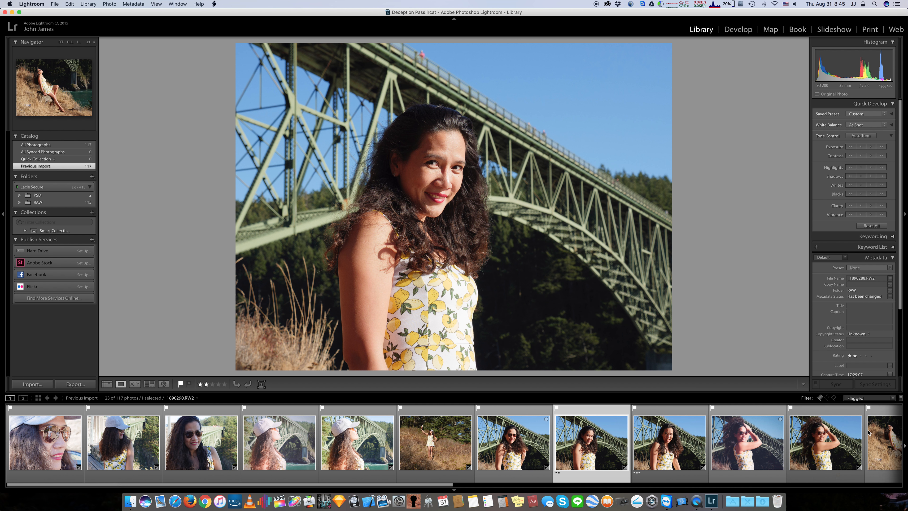
Step: Filter the filmstrip to view only the rated photos
left_click(863, 398)
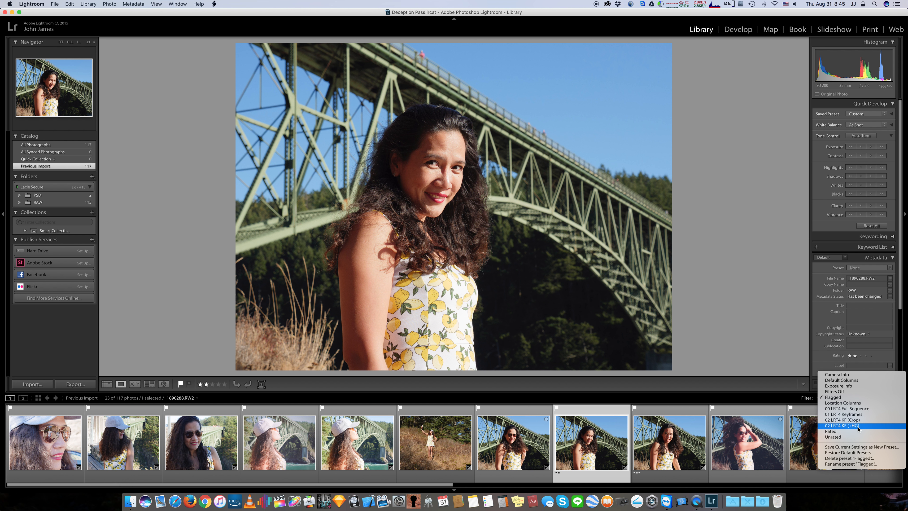
left_click(857, 431)
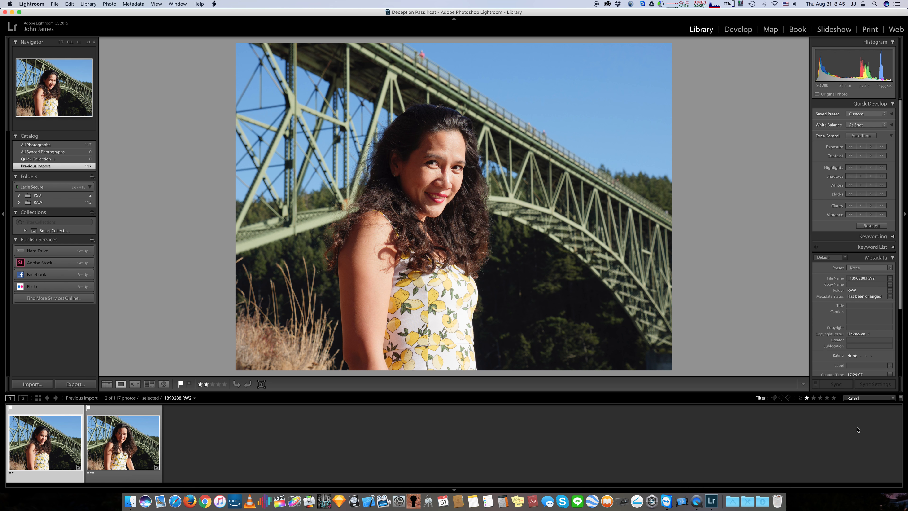
left_click(142, 455)
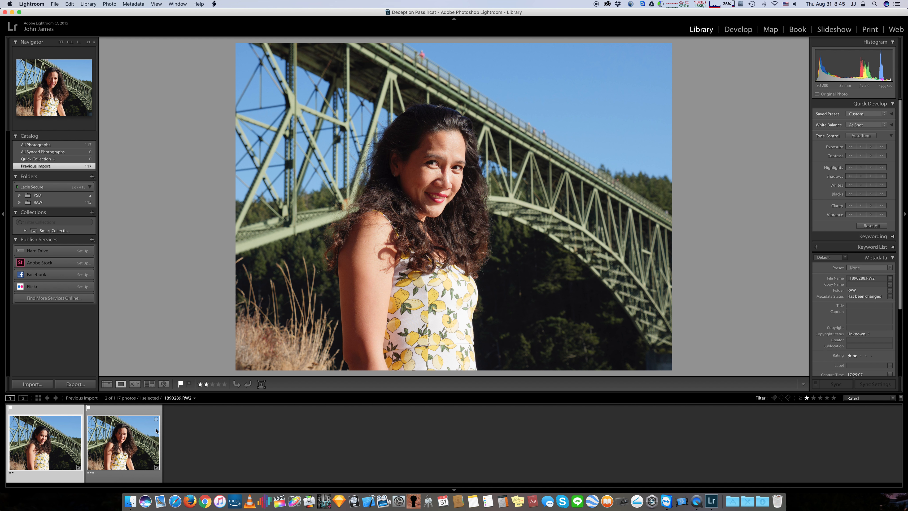
Step: Switch the filmstrip filter back to Flagged and look through the picked photos
left_click(872, 397)
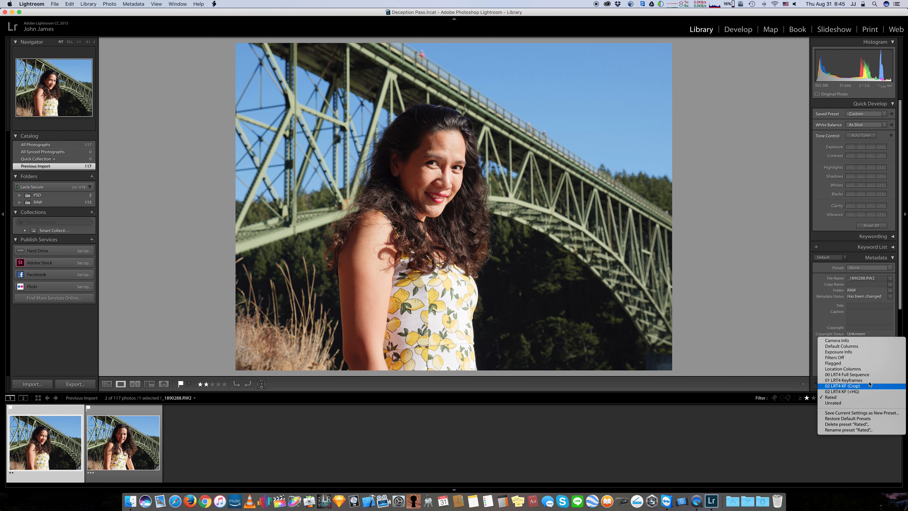
left_click(865, 364)
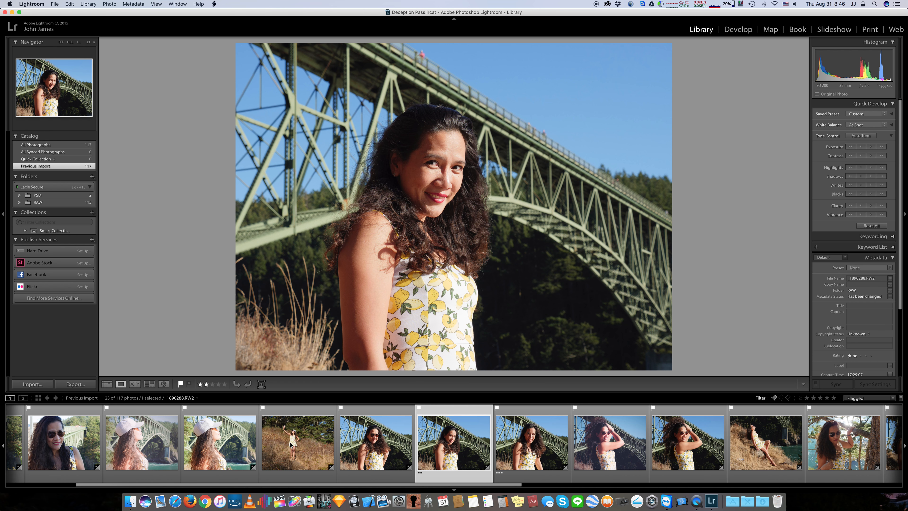
scroll(290, 444, "up", 3)
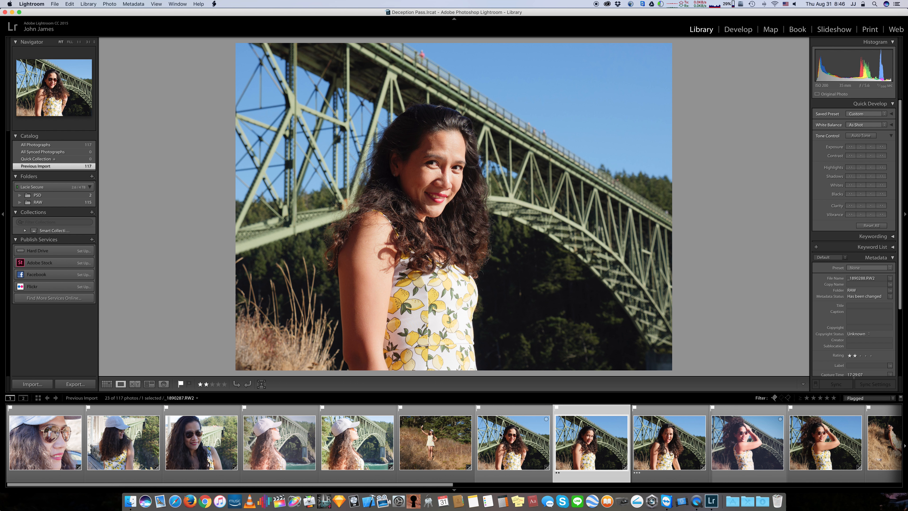
scroll(501, 439, "down", 10)
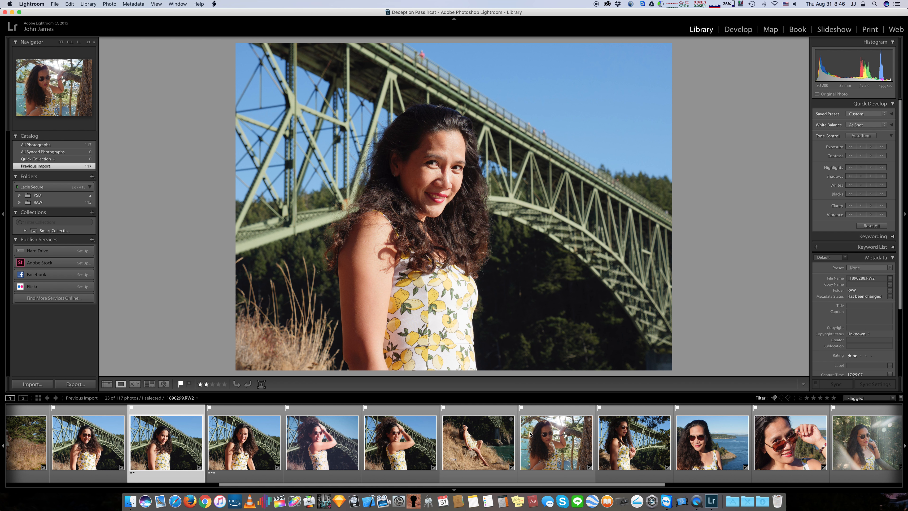
Step: Select the close-up with lowered sunglasses, _1890330.RW2, from the flagged photos and open it in the Develop module
scroll(560, 428, "down", 5)
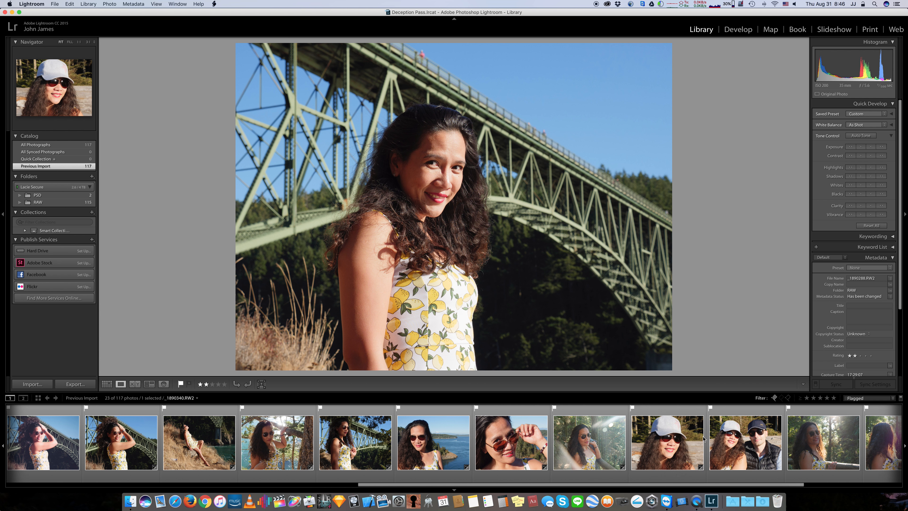
scroll(685, 438, "down", 4)
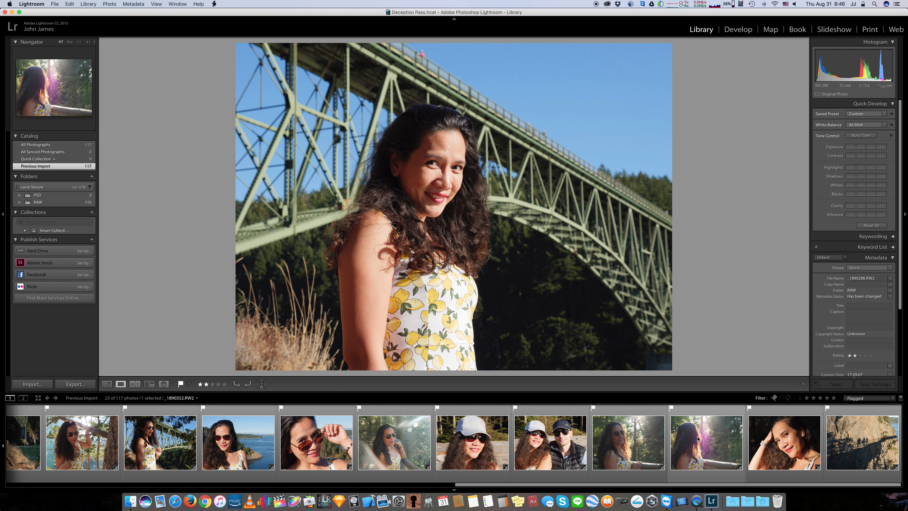
left_click(325, 455)
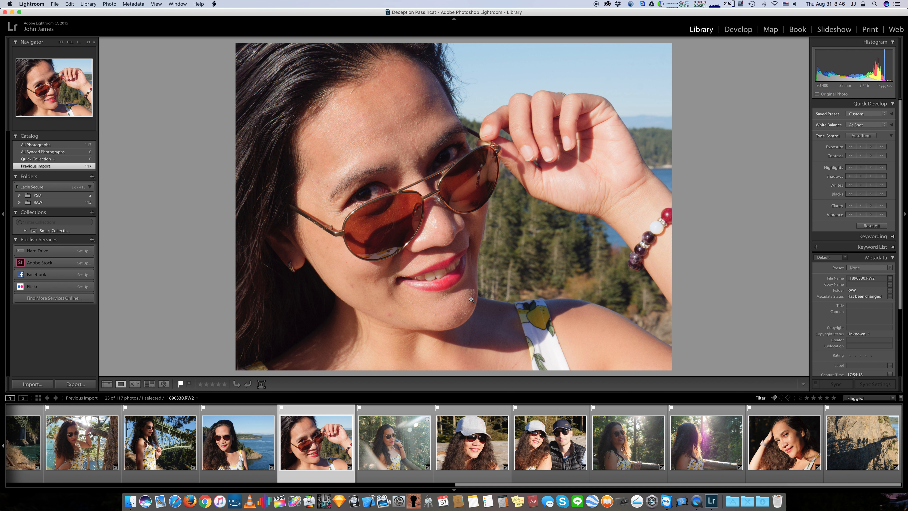
key("Home")
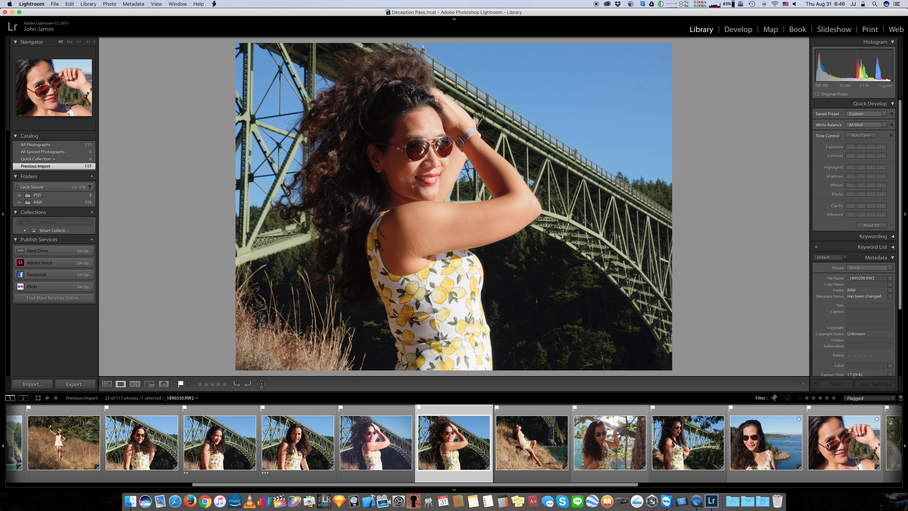
left_click(835, 448)
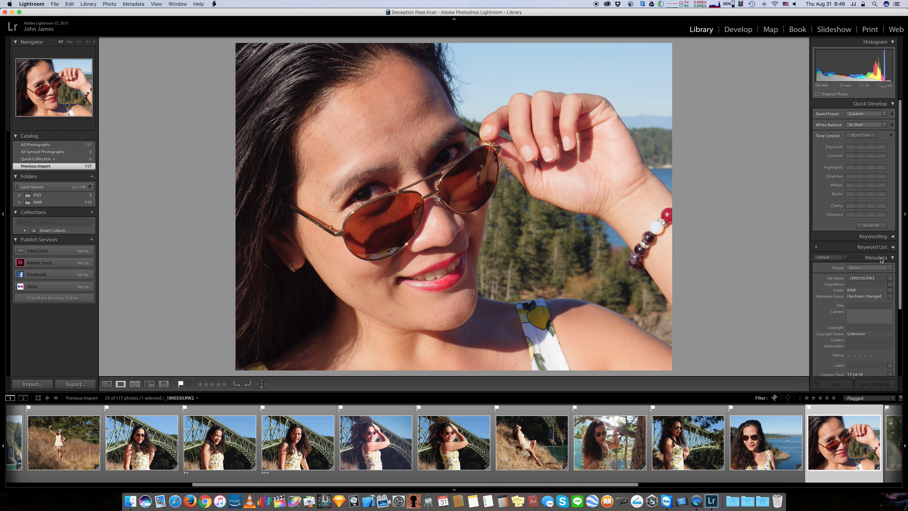
left_click(736, 30)
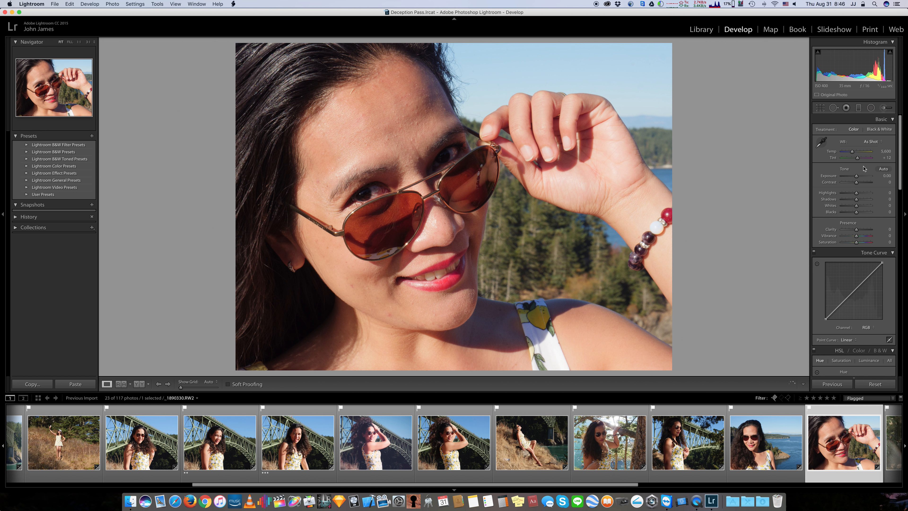
Step: Try the Adobe Standard camera calibration profile on the sunglasses close-up and set the profile back to Camera Portrait
left_click_drag(898, 142, 900, 358)
left_click(866, 282)
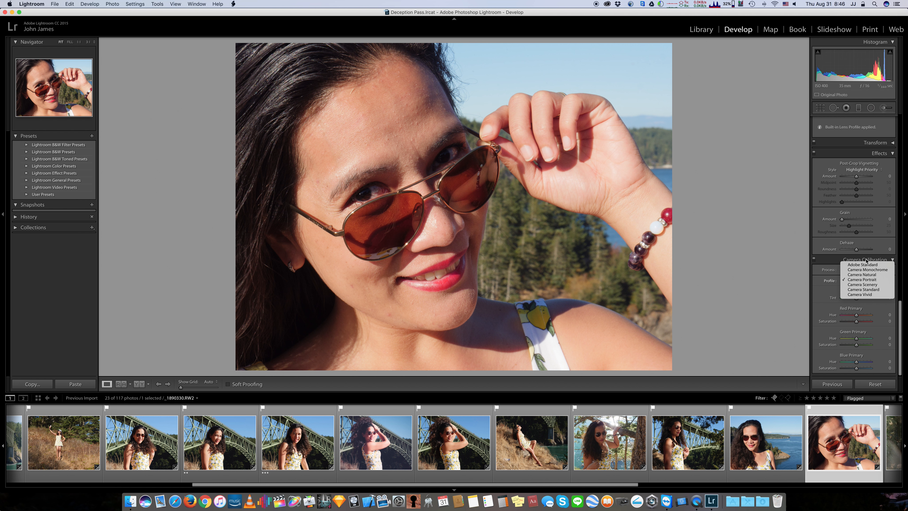
left_click(841, 252)
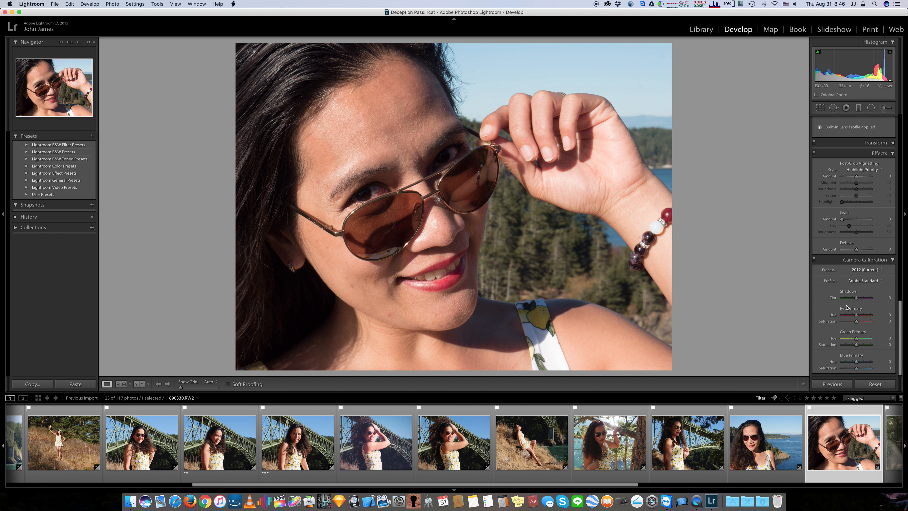
left_click(862, 283)
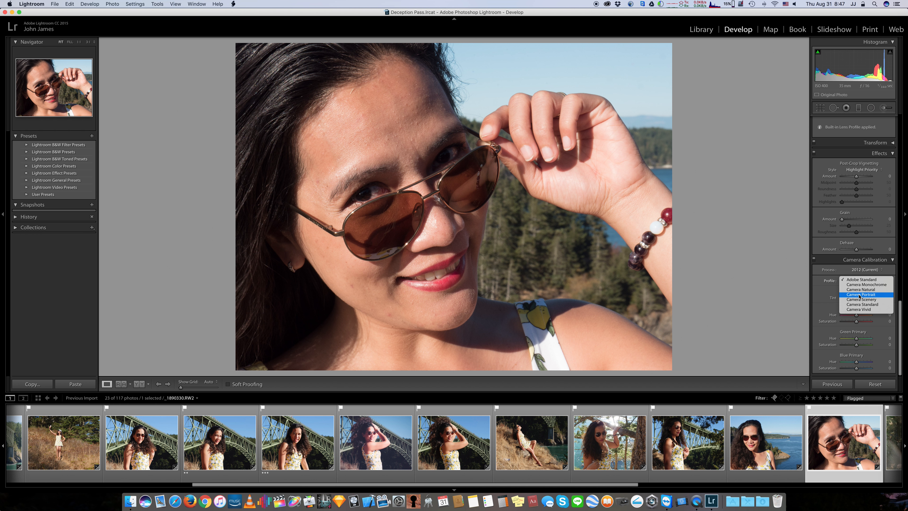
left_click(859, 295)
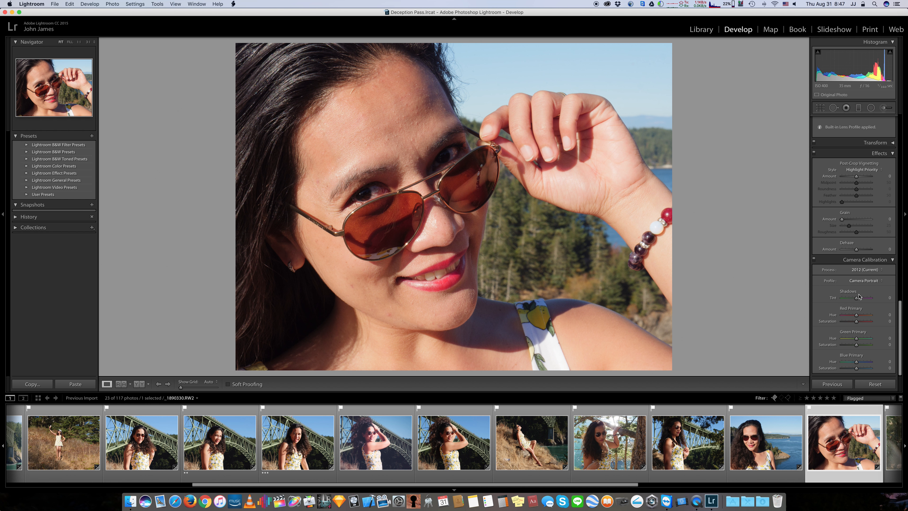